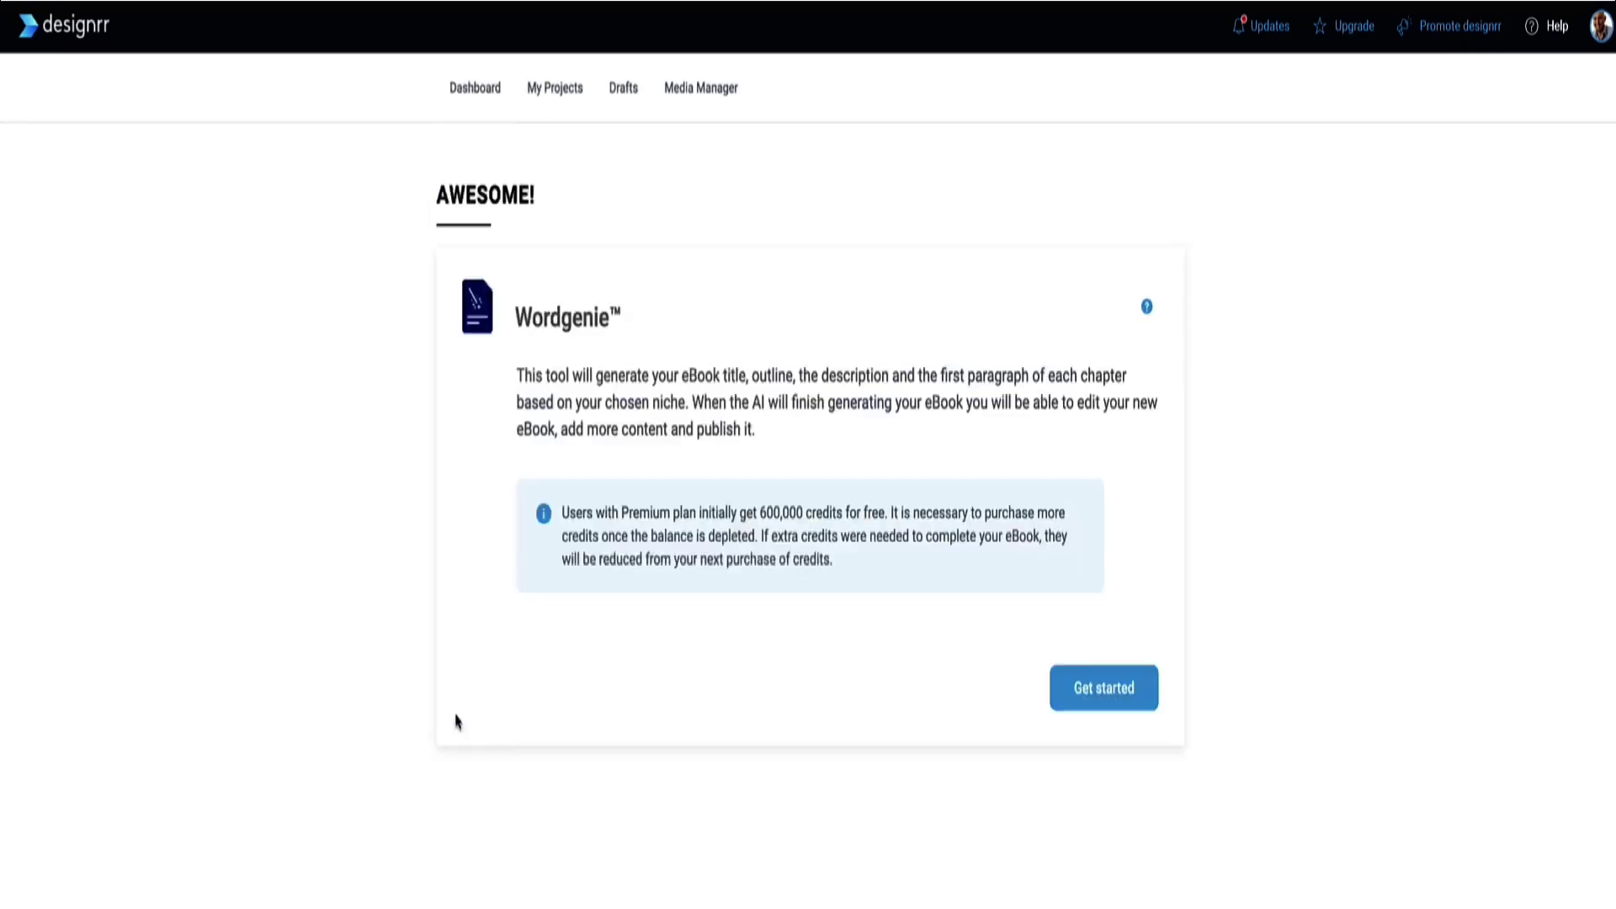
Start a Wordgenie ebook in Health & wellness with the Keto diet for weight loss sub-niche
left_click(1101, 685)
left_click(610, 449)
type("Keto Diet")
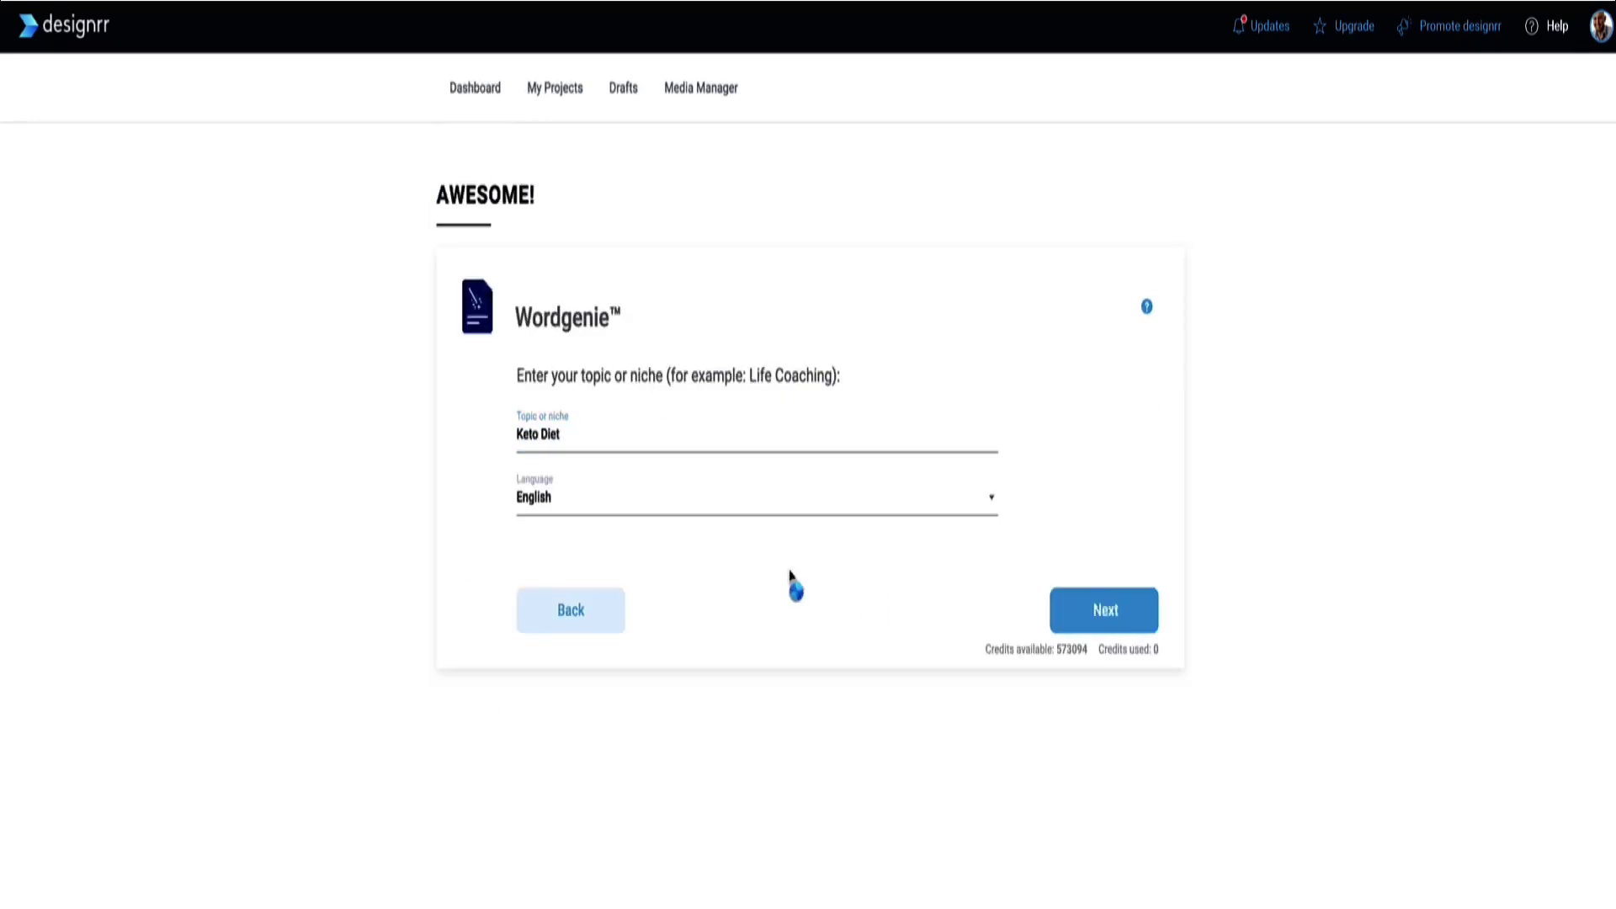
left_click(686, 621)
left_click(566, 665)
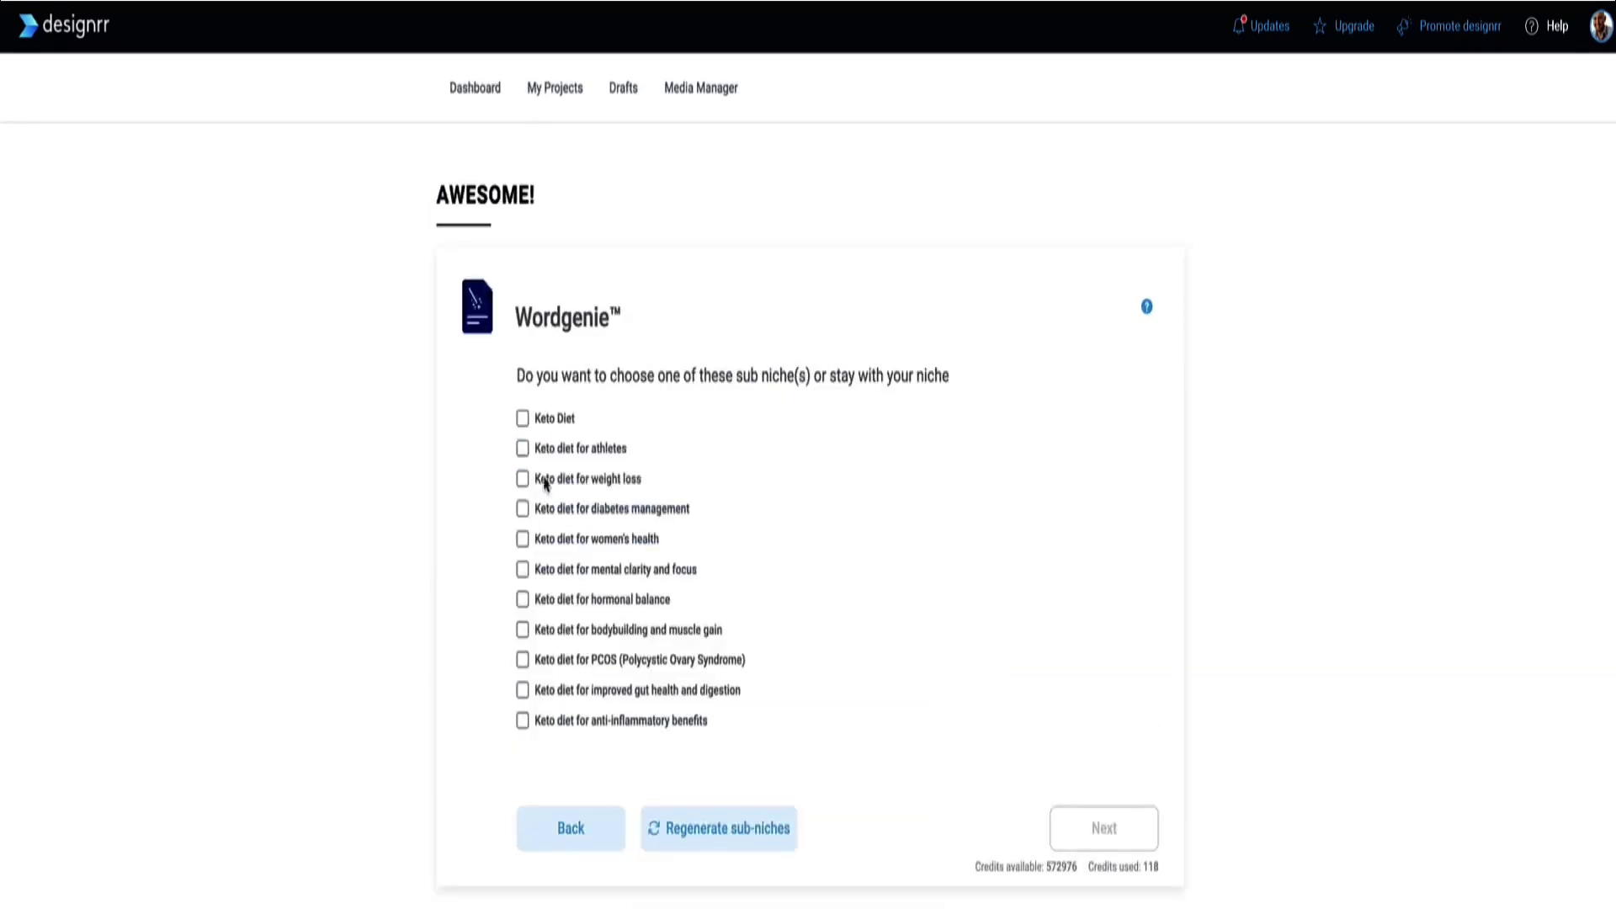
left_click(545, 482)
left_click(1078, 833)
Set the audience to 'New mothers' and pick the second suggested title
left_click(732, 477)
type("New mothers")
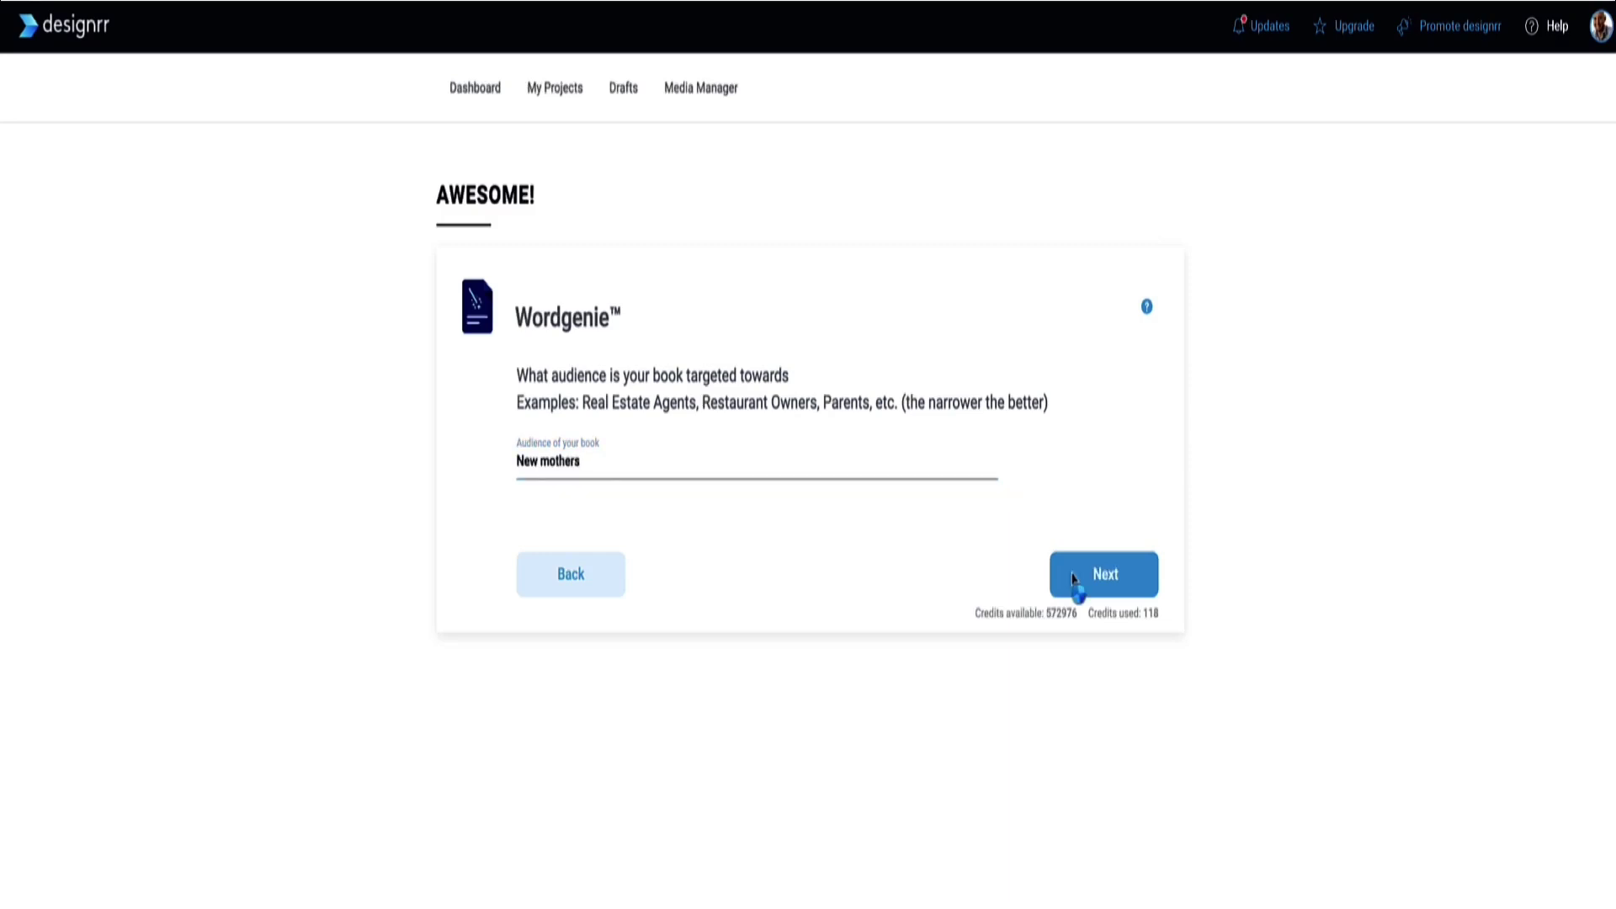
left_click(1074, 579)
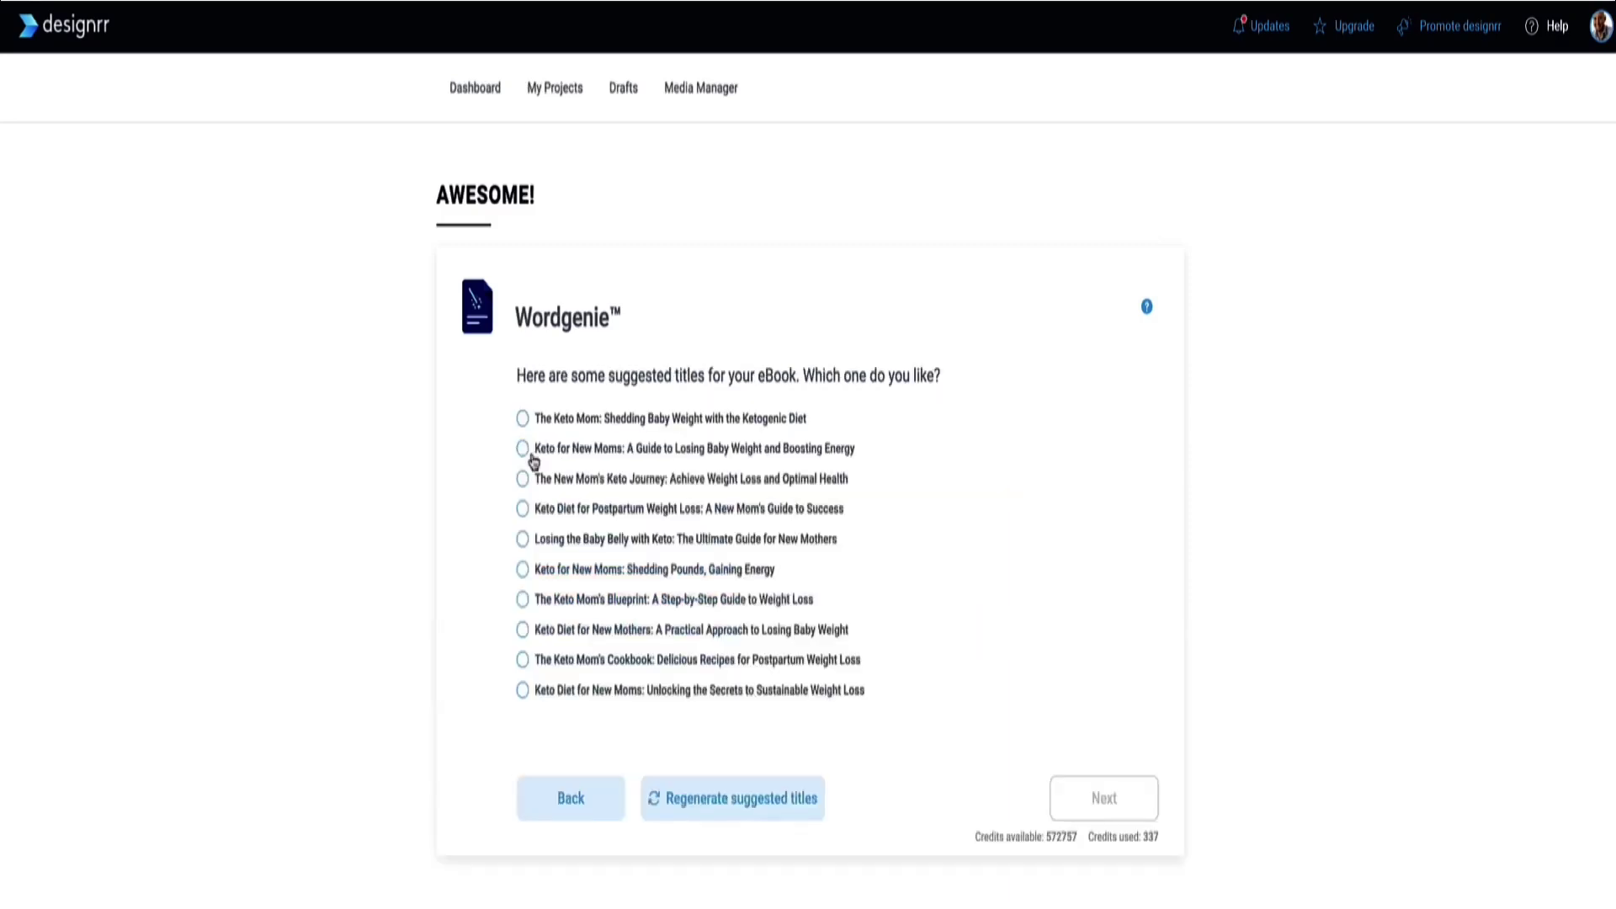
left_click(523, 447)
left_click(1095, 798)
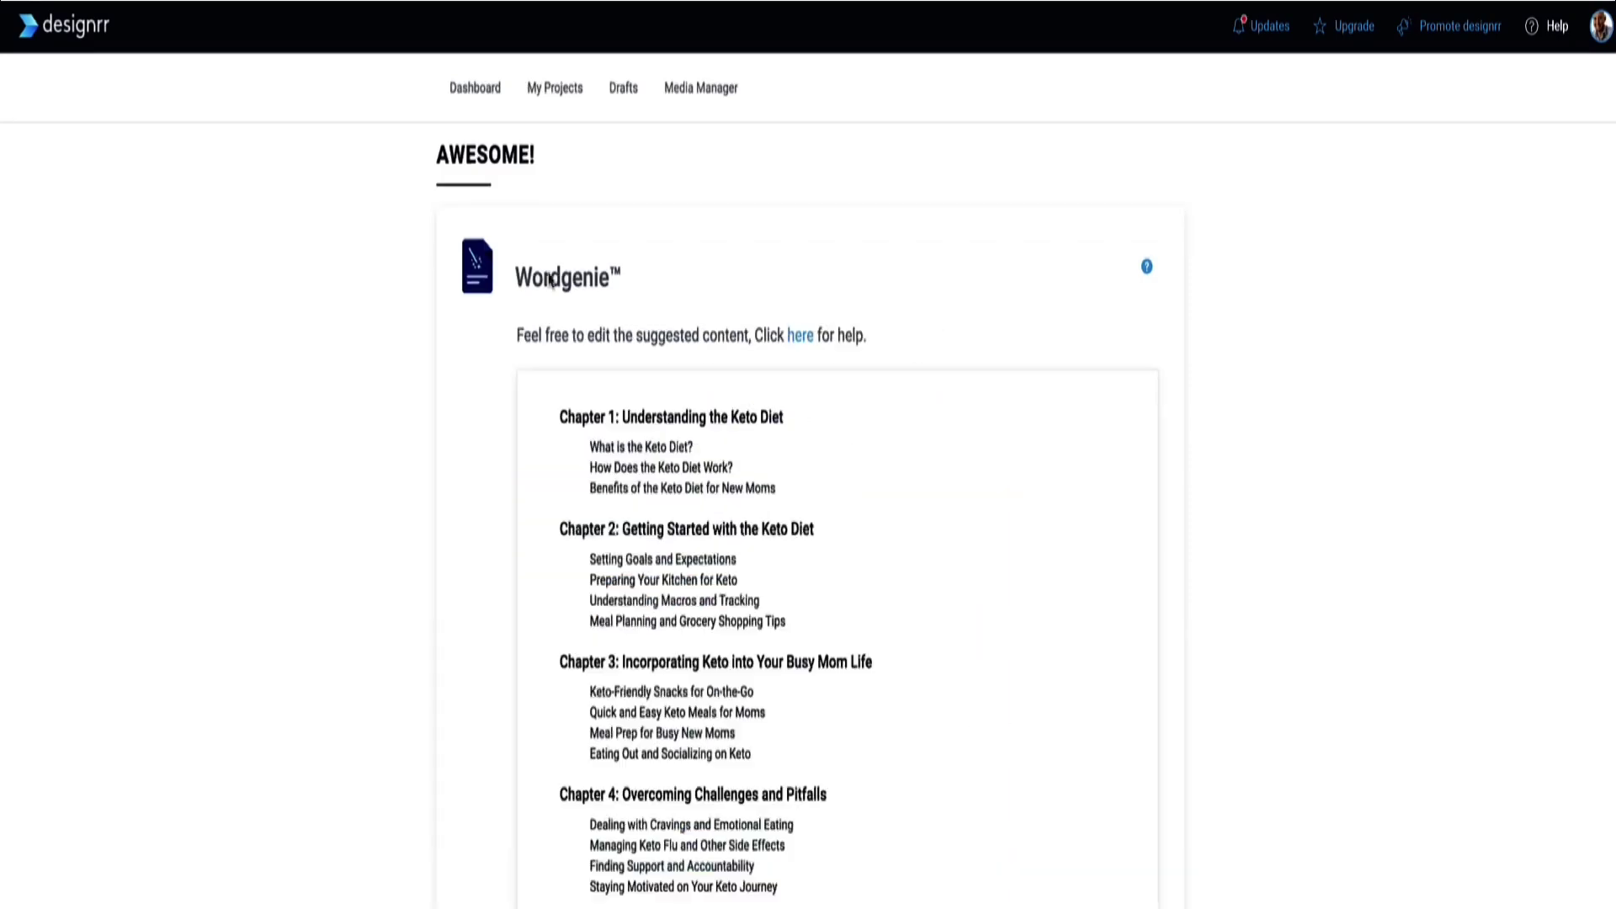
Review the chapter outline and apply the Ketogenic Diet cover template
scroll(826, 530, "down", 3)
scroll(826, 530, "down", 6)
scroll(942, 603, "up", 8)
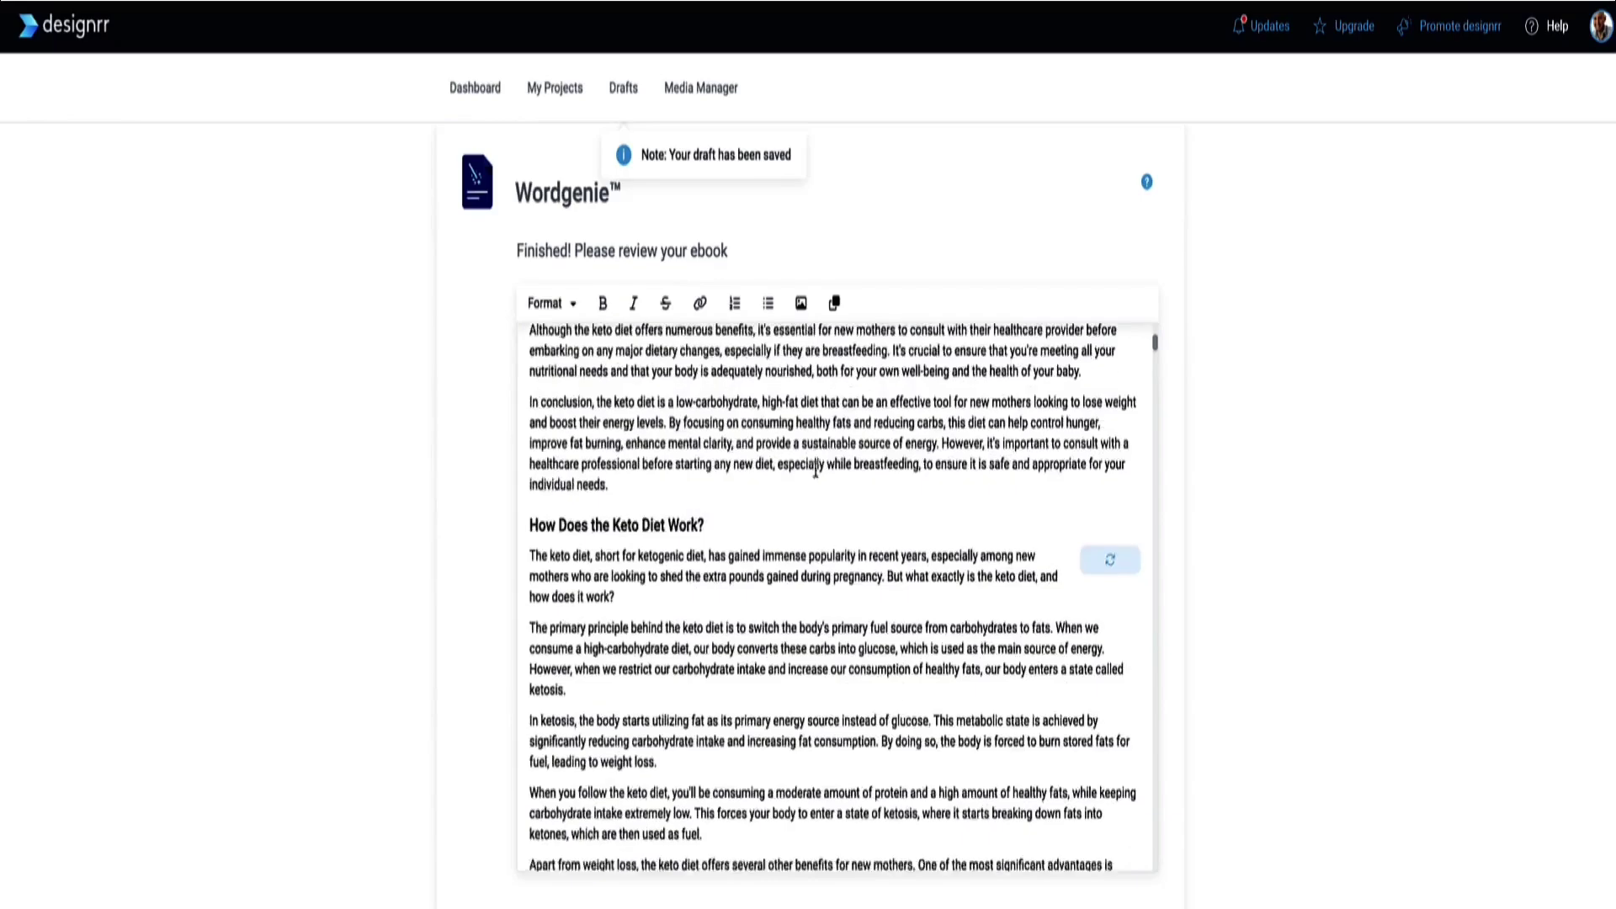
scroll(826, 590, "down", 10)
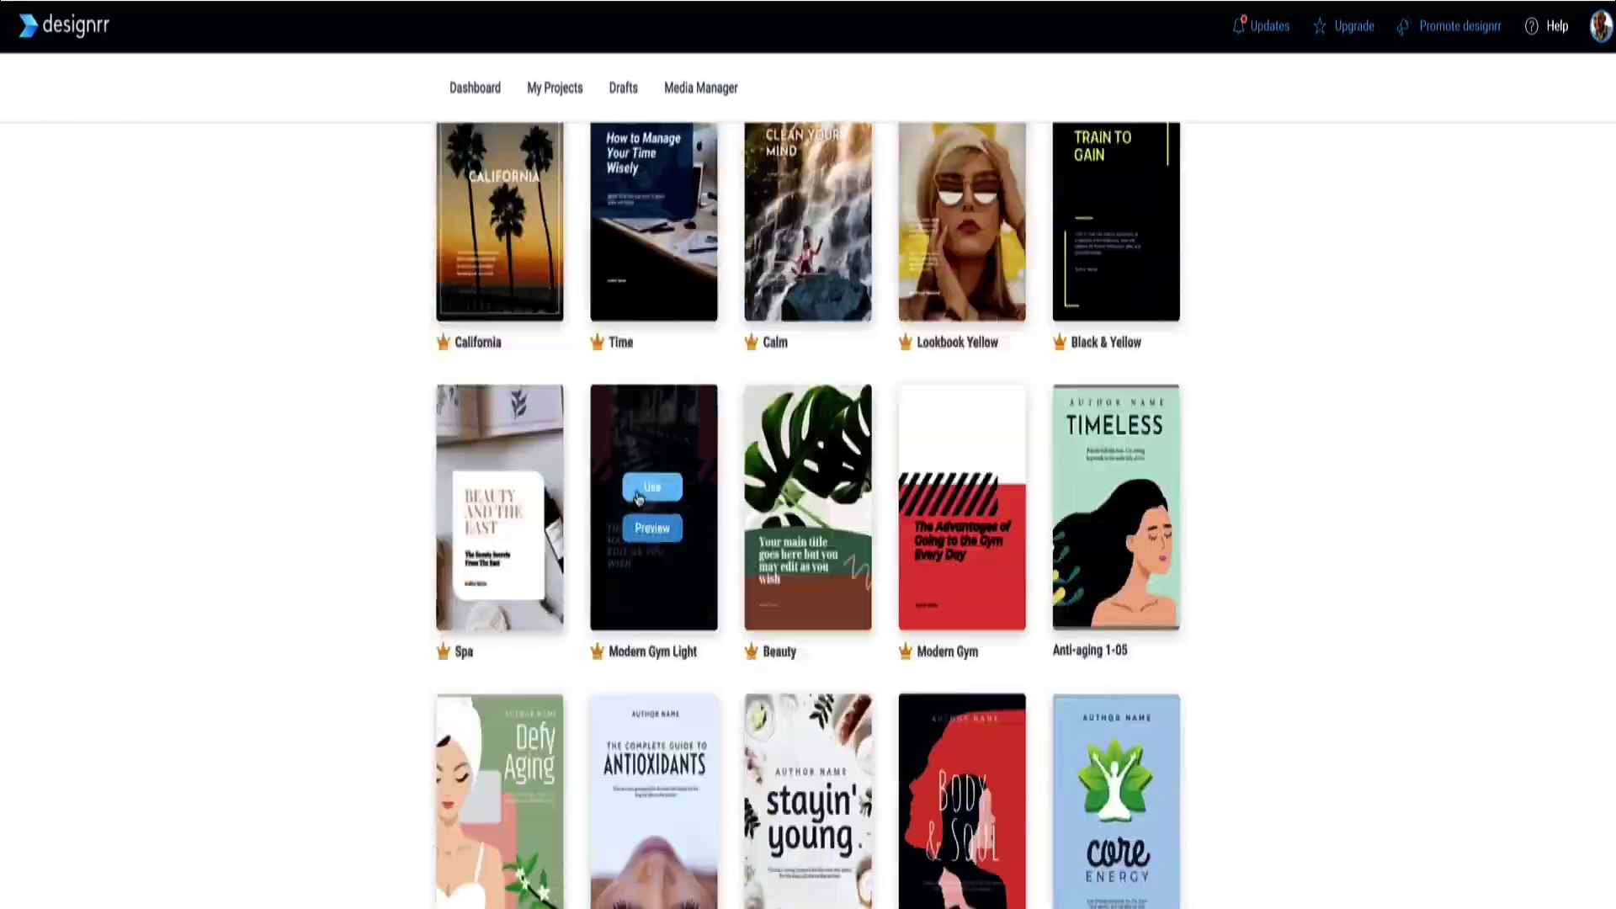
scroll(638, 499, "down", 20)
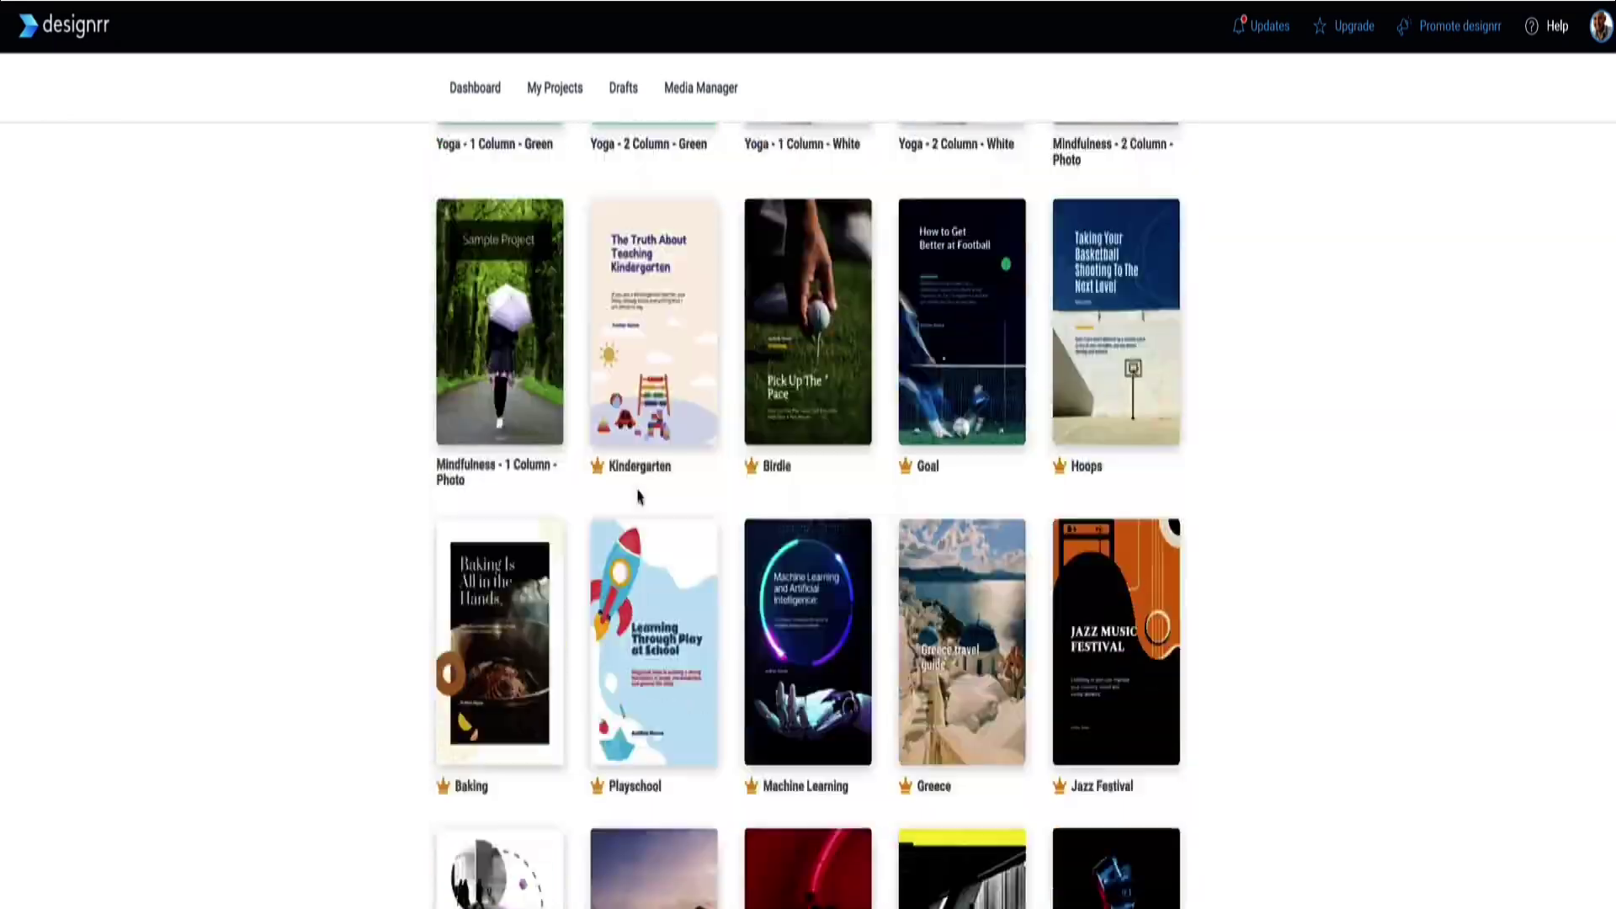
left_click(503, 560)
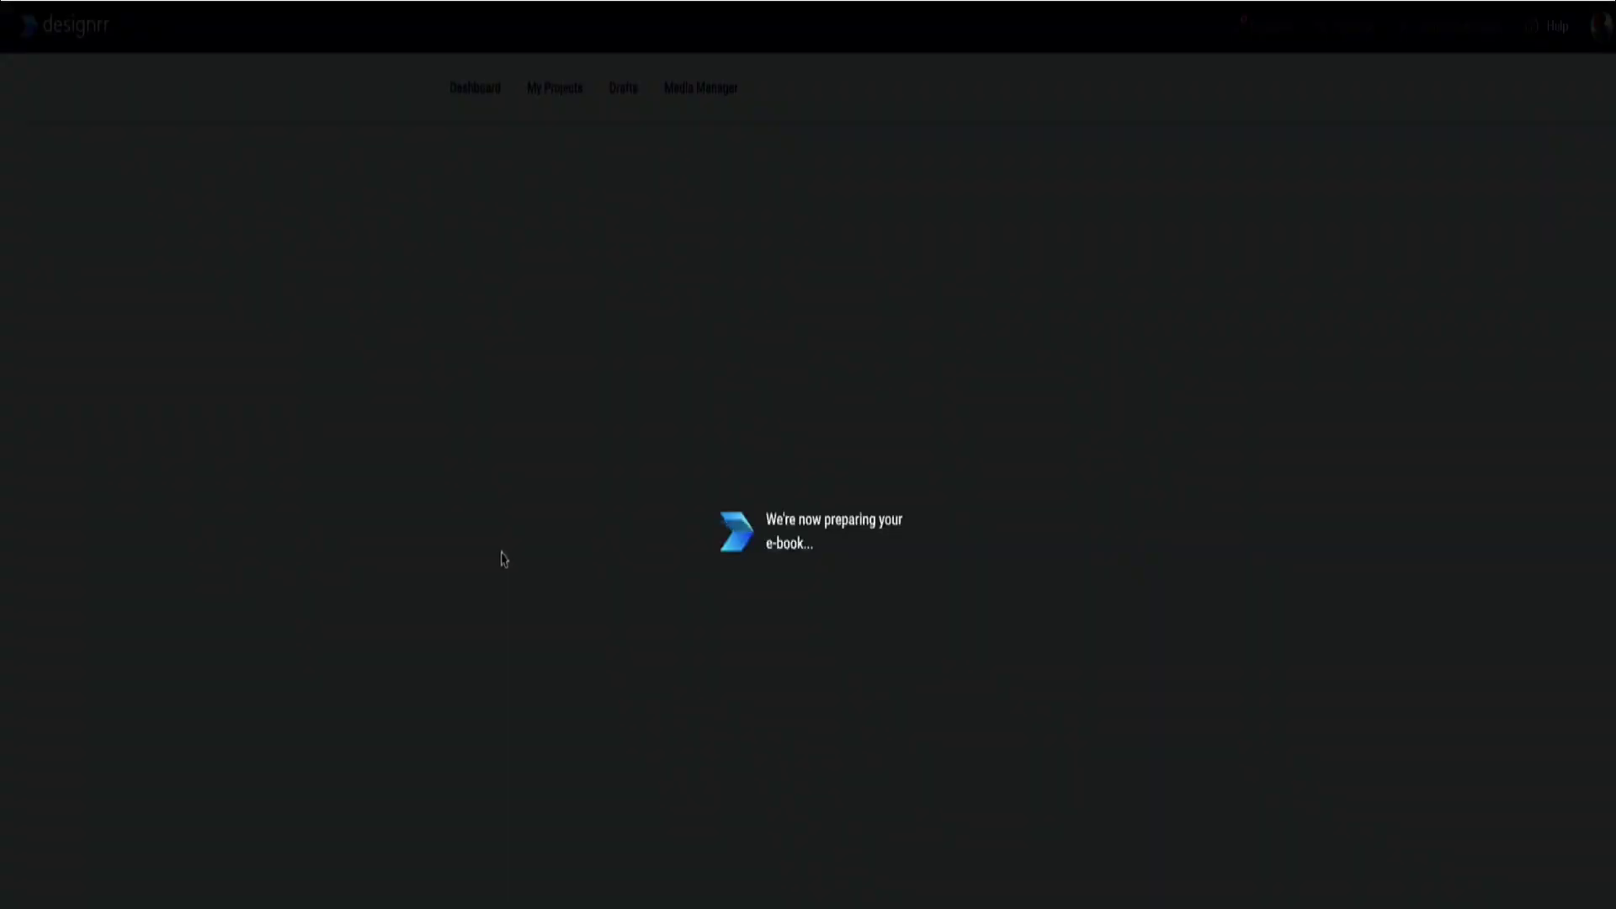
scroll(617, 534, "down", 15)
scroll(620, 534, "up", 15)
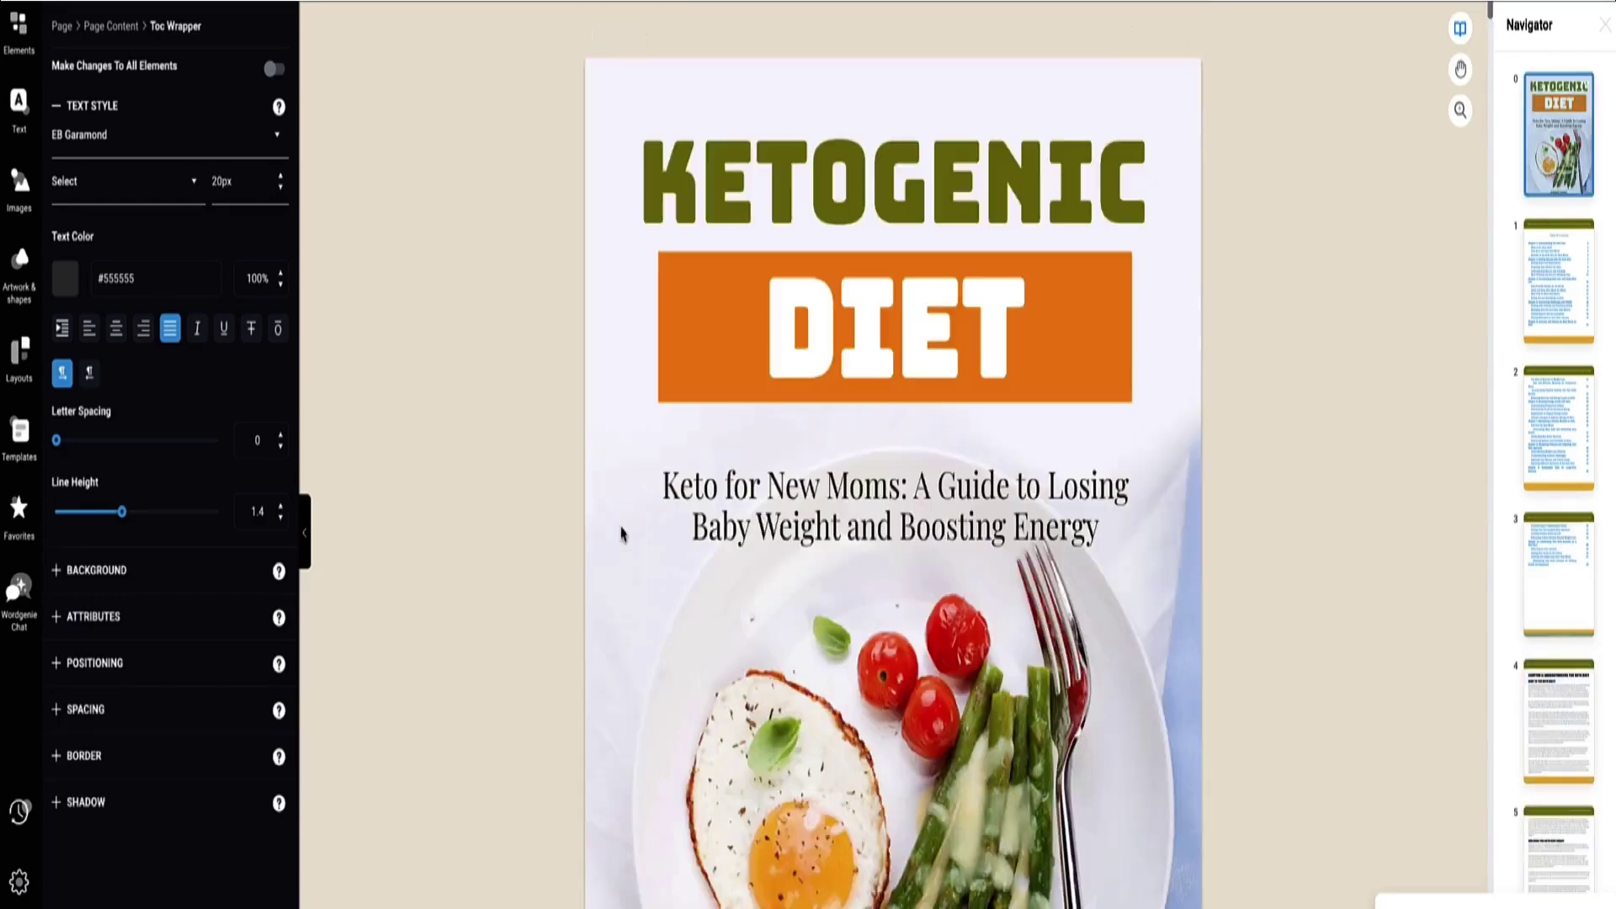
Retitle the cover MY KETOGENIC DIET and add a Wordgenie Prompt generating five keto tips for new mothers
left_click(667, 509)
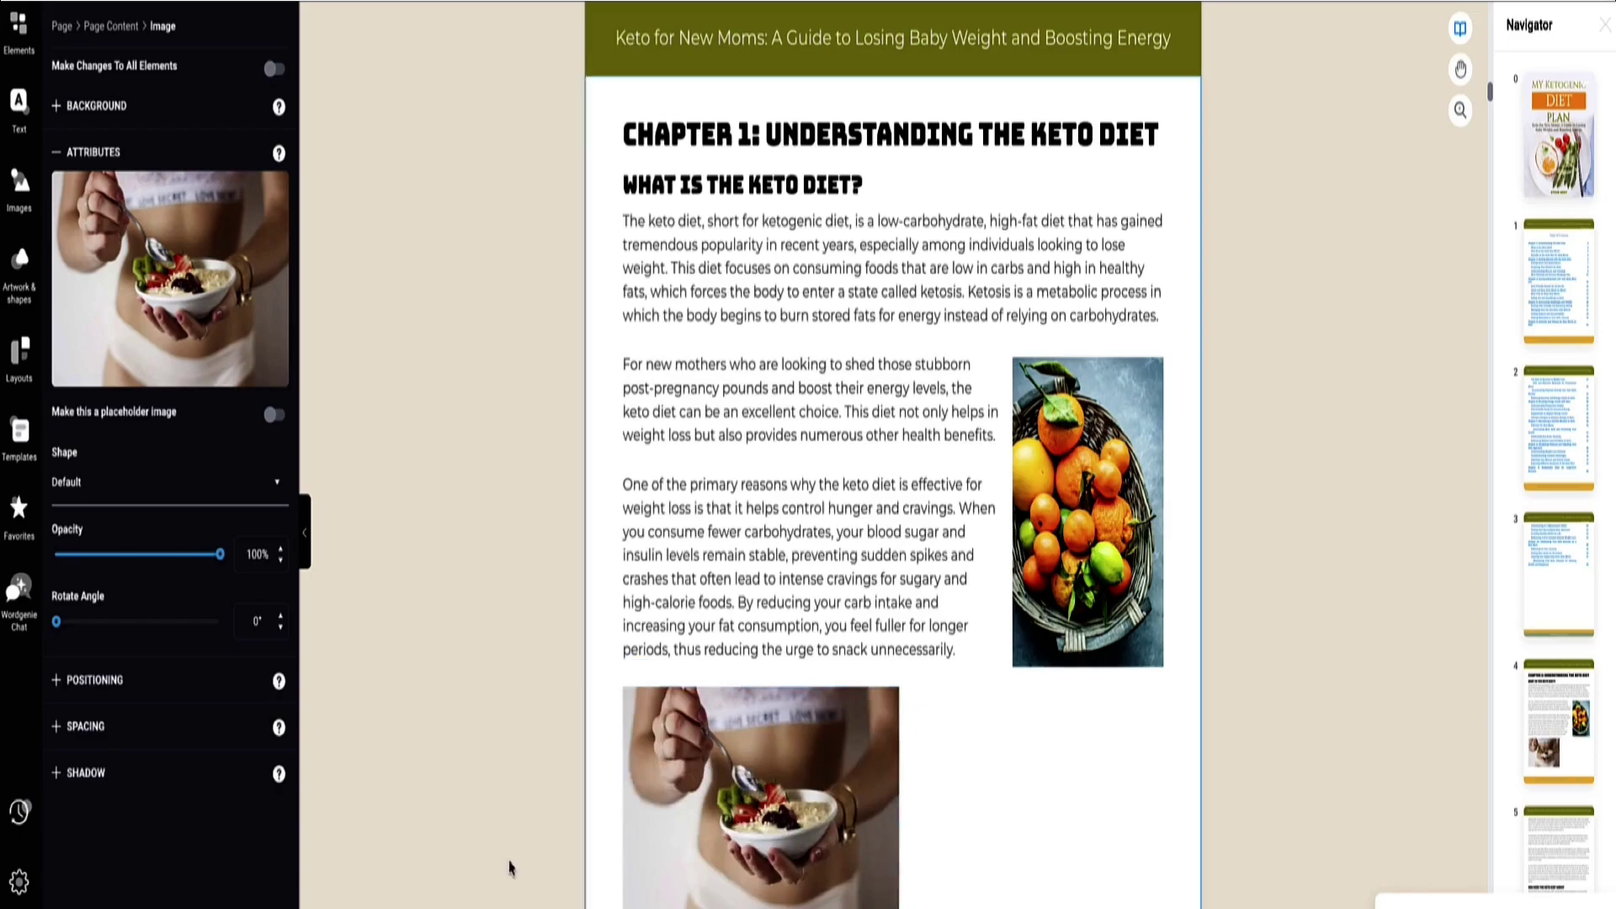
scroll(893, 505, "down", 10)
left_click(19, 261)
left_click(93, 85)
left_click_drag(249, 404, 687, 548)
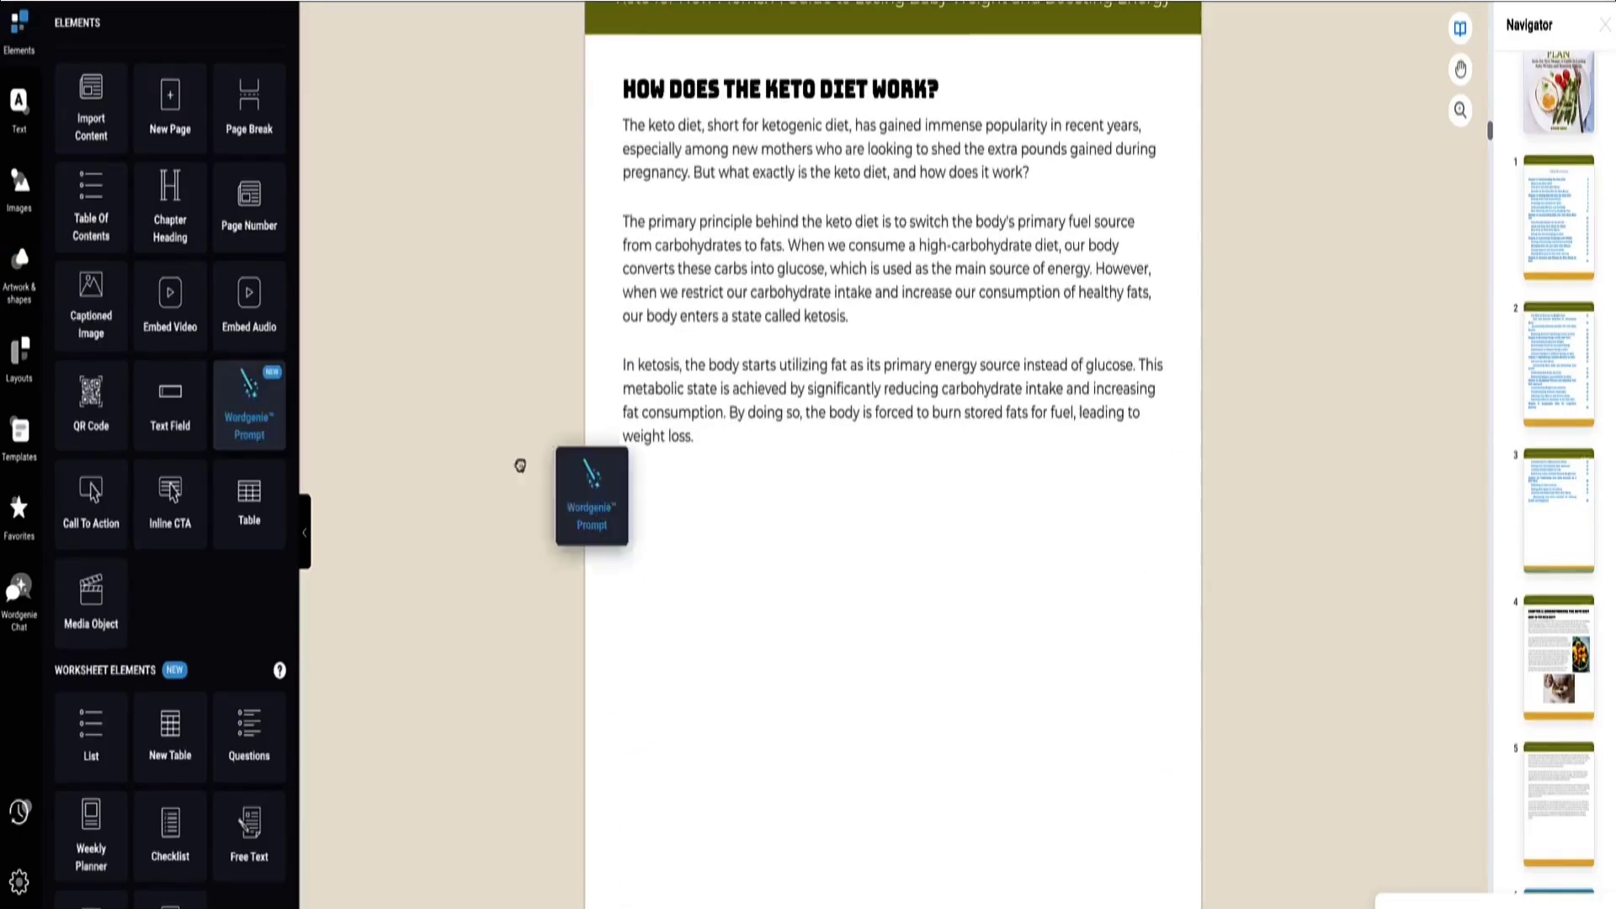
type("Write 5 bullet point tips for the keto diet for new mothers")
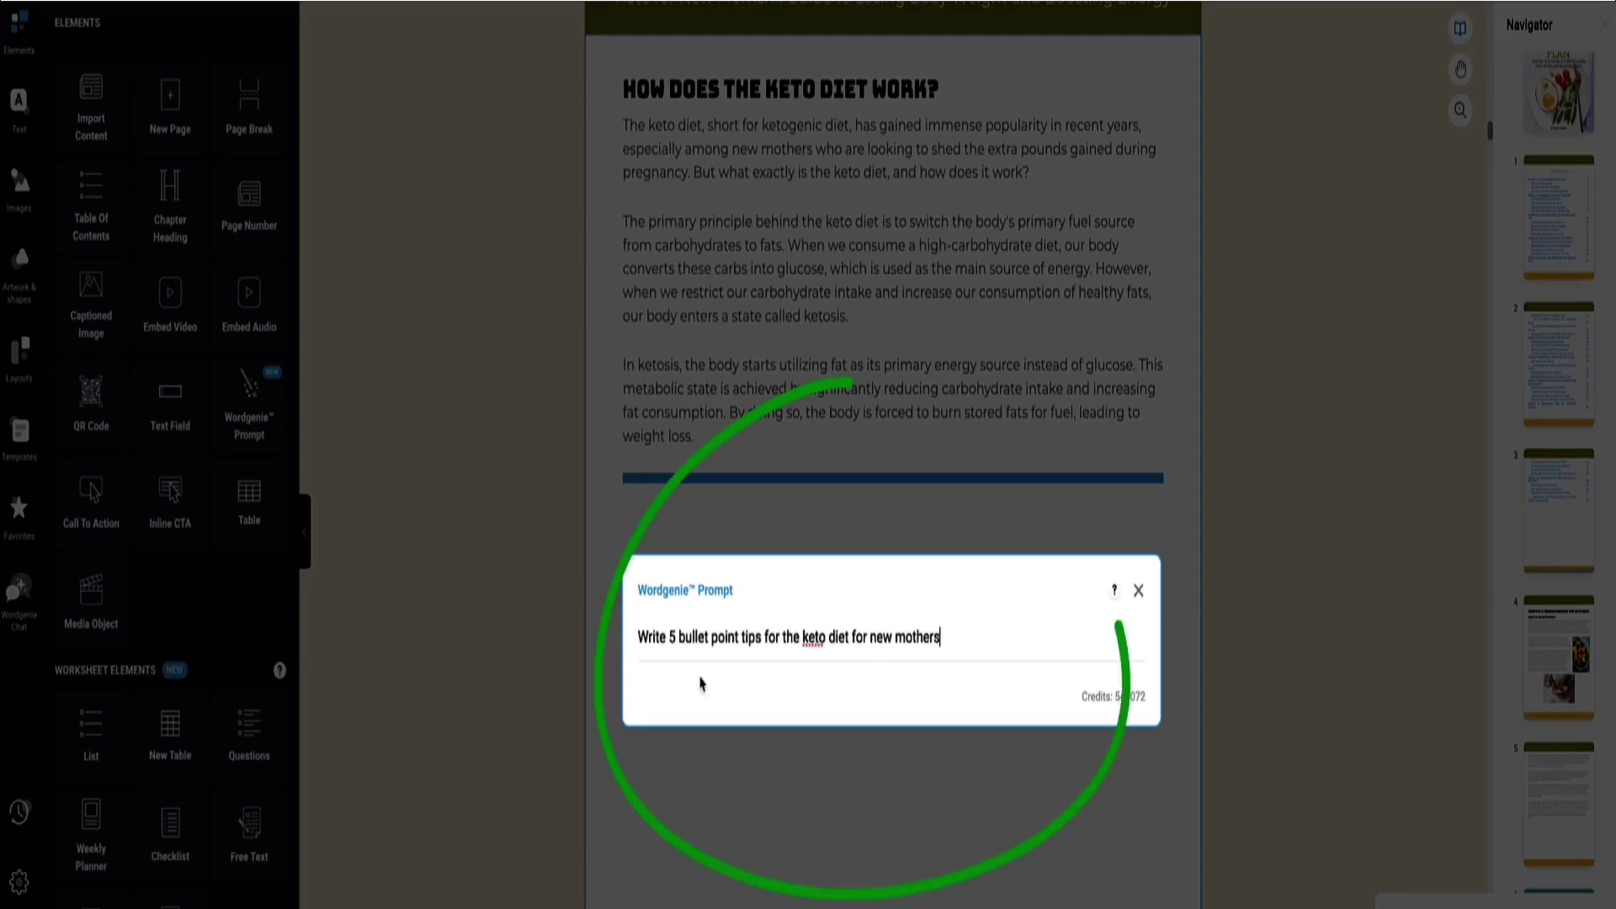
key("Return")
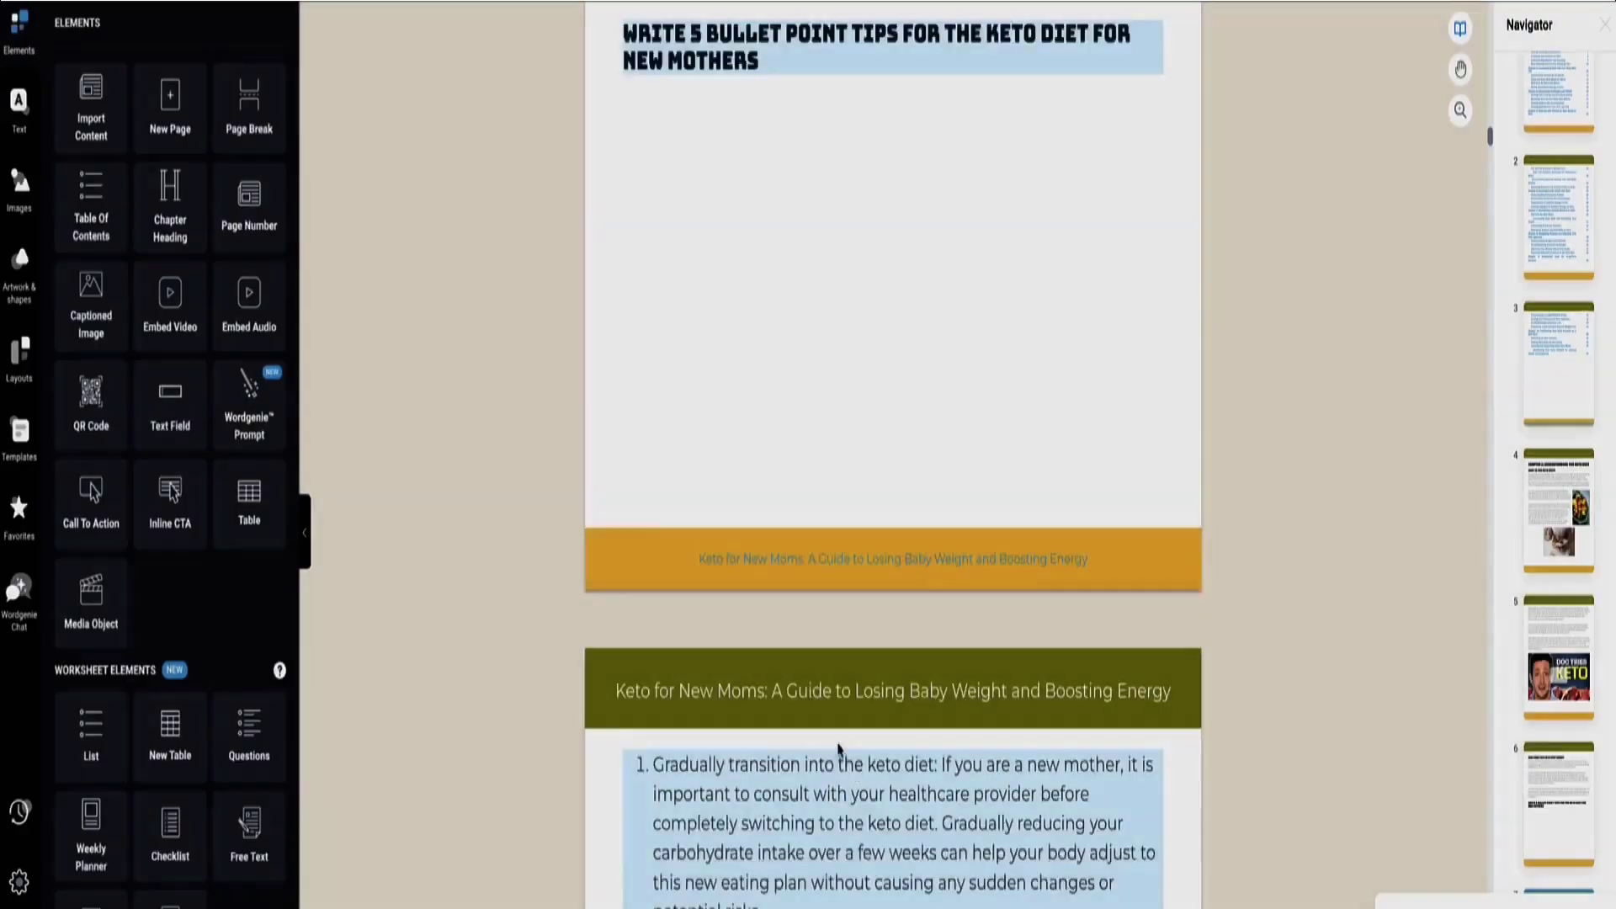
scroll(838, 748, "up", 6)
scroll(839, 748, "down", 15)
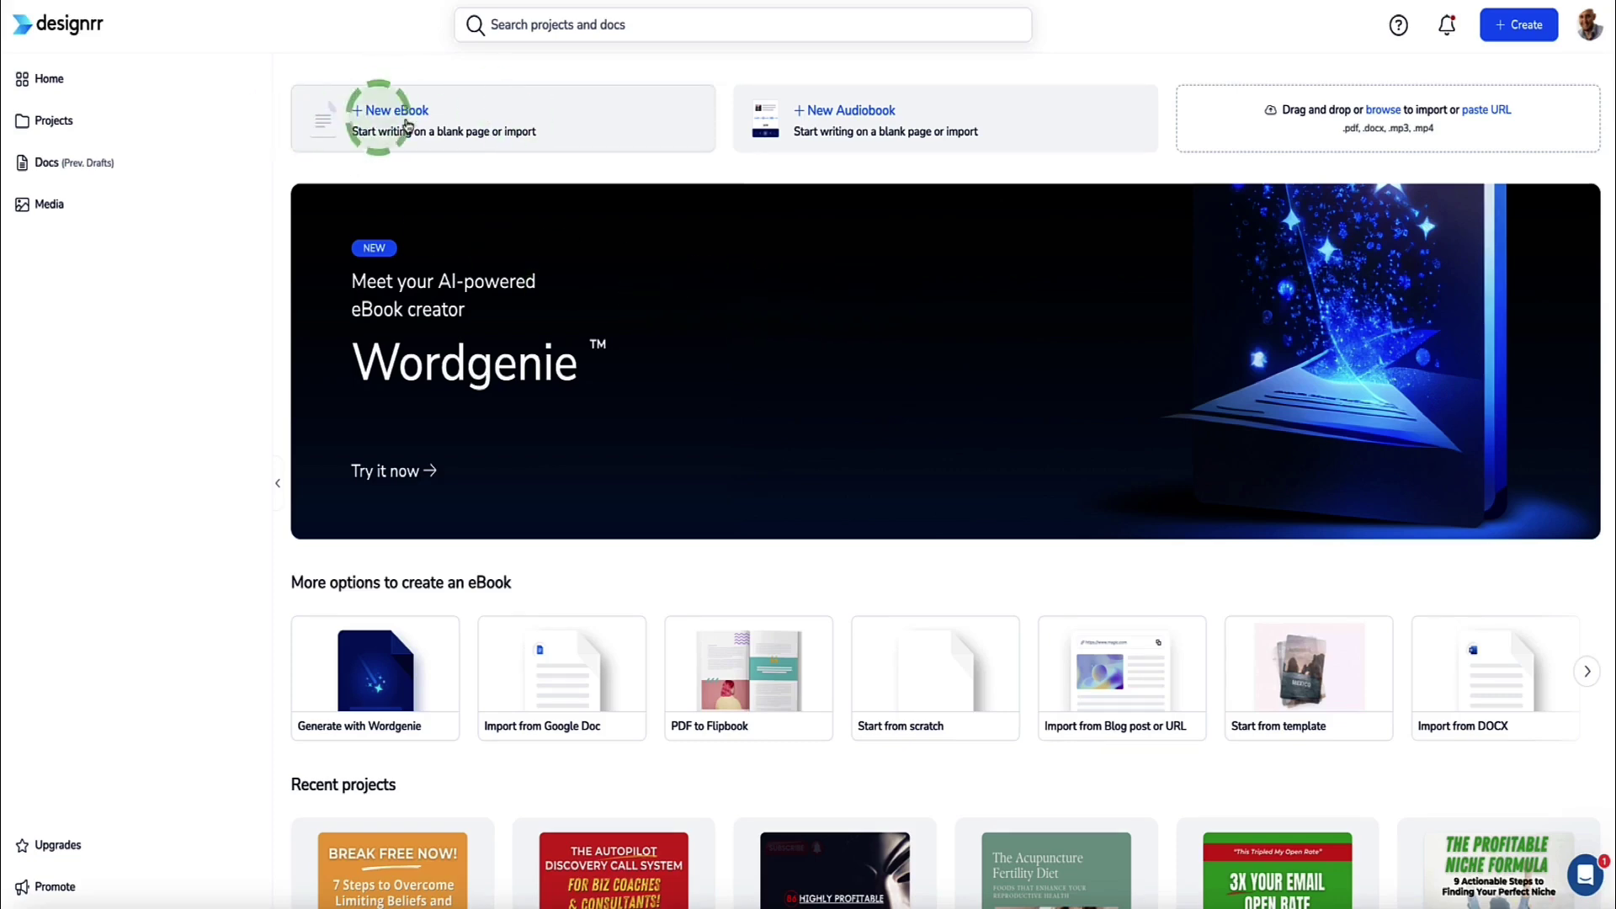
Start a new audiobook project and view the Upload file/Insert link baseline option
left_click(844, 121)
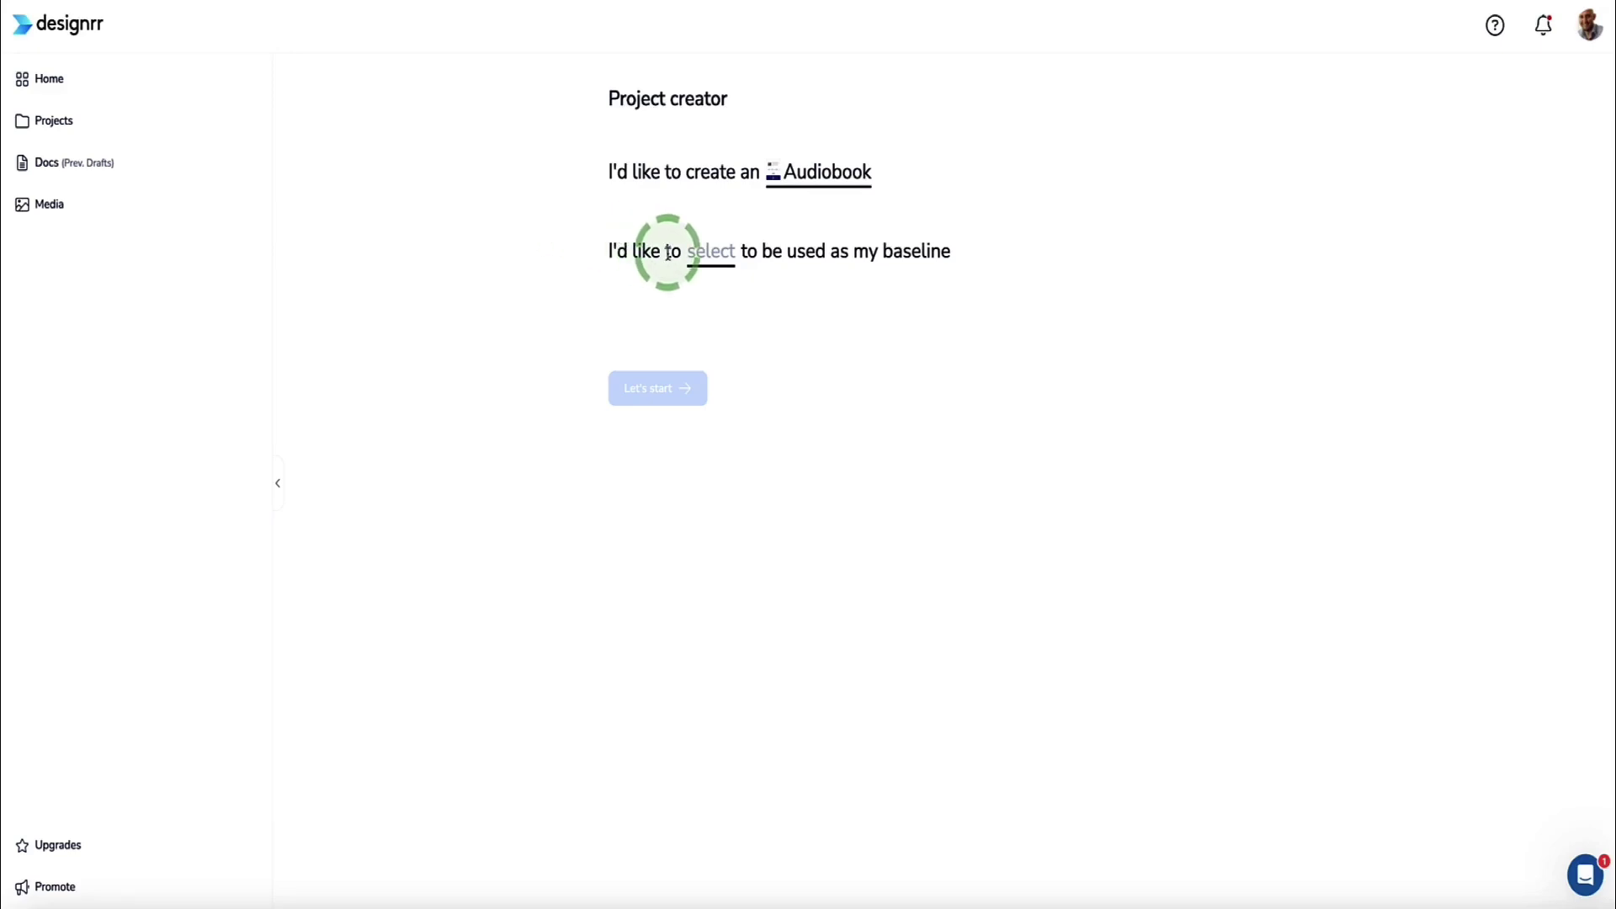
left_click_drag(761, 250, 985, 264)
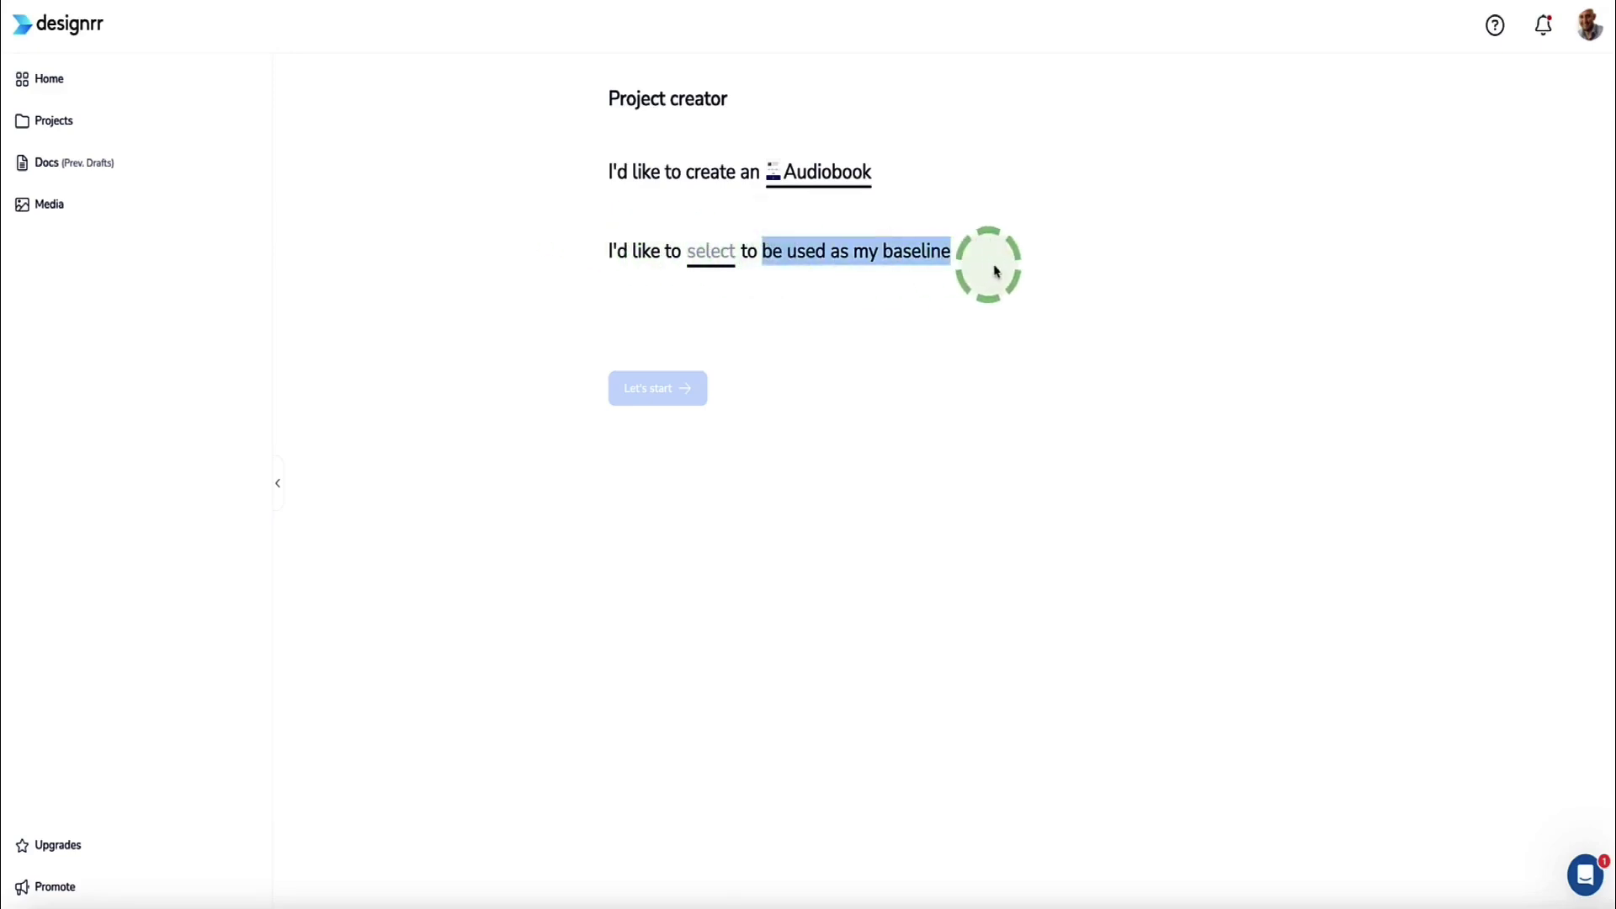
left_click(838, 243)
left_click(715, 251)
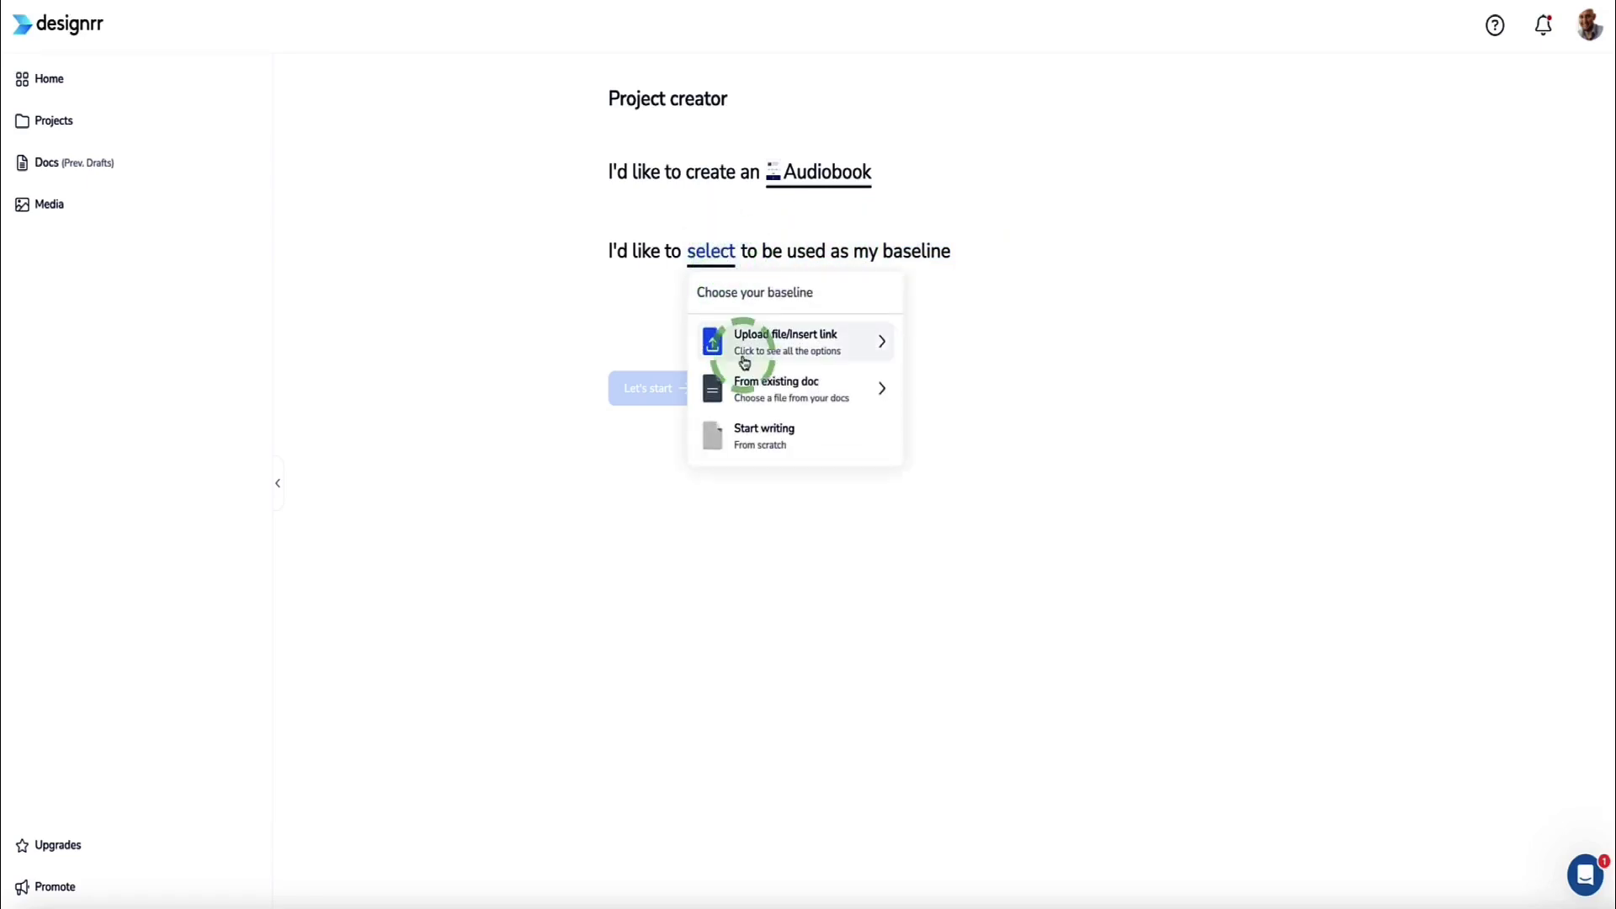
left_click(801, 348)
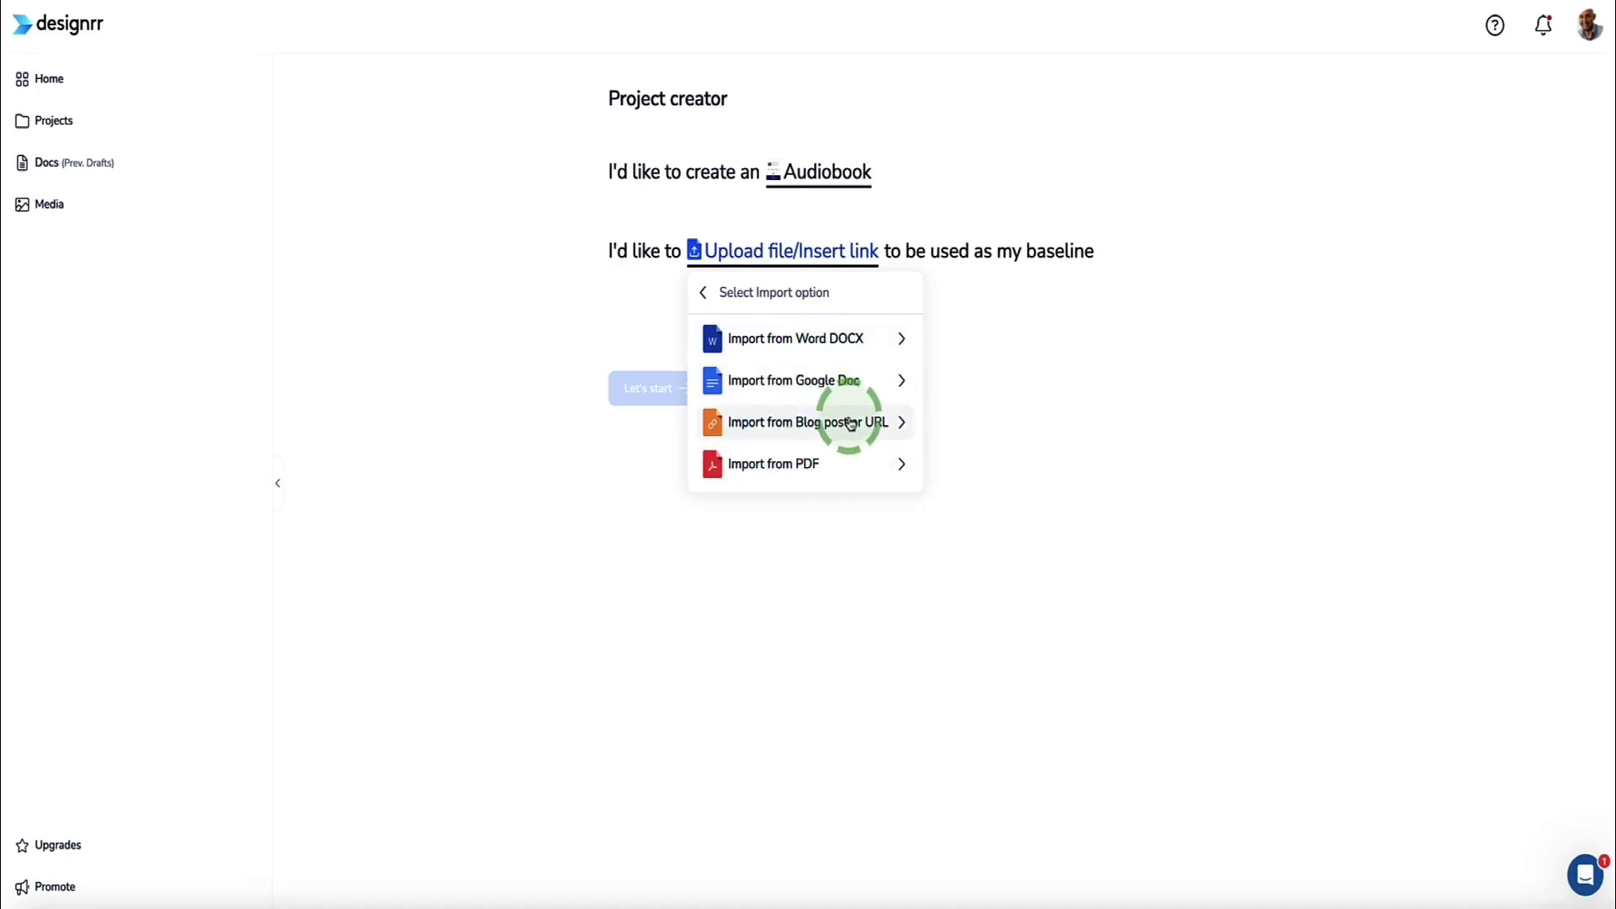
Set the audiobook baseline to From existing doc and open the doc picker
left_click(704, 294)
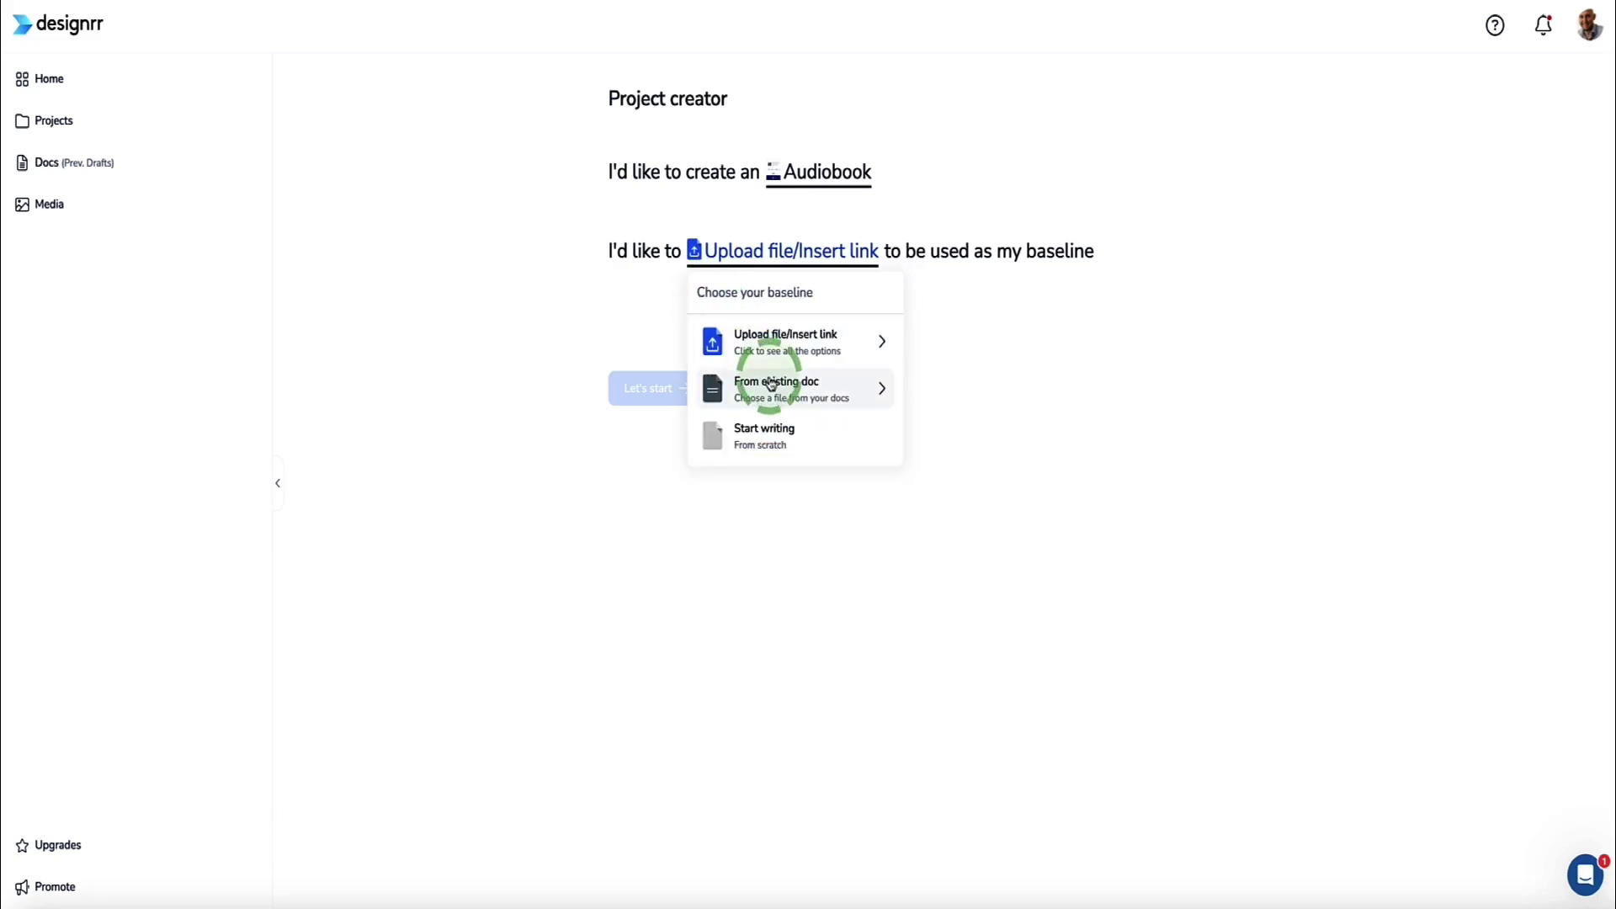
left_click(771, 383)
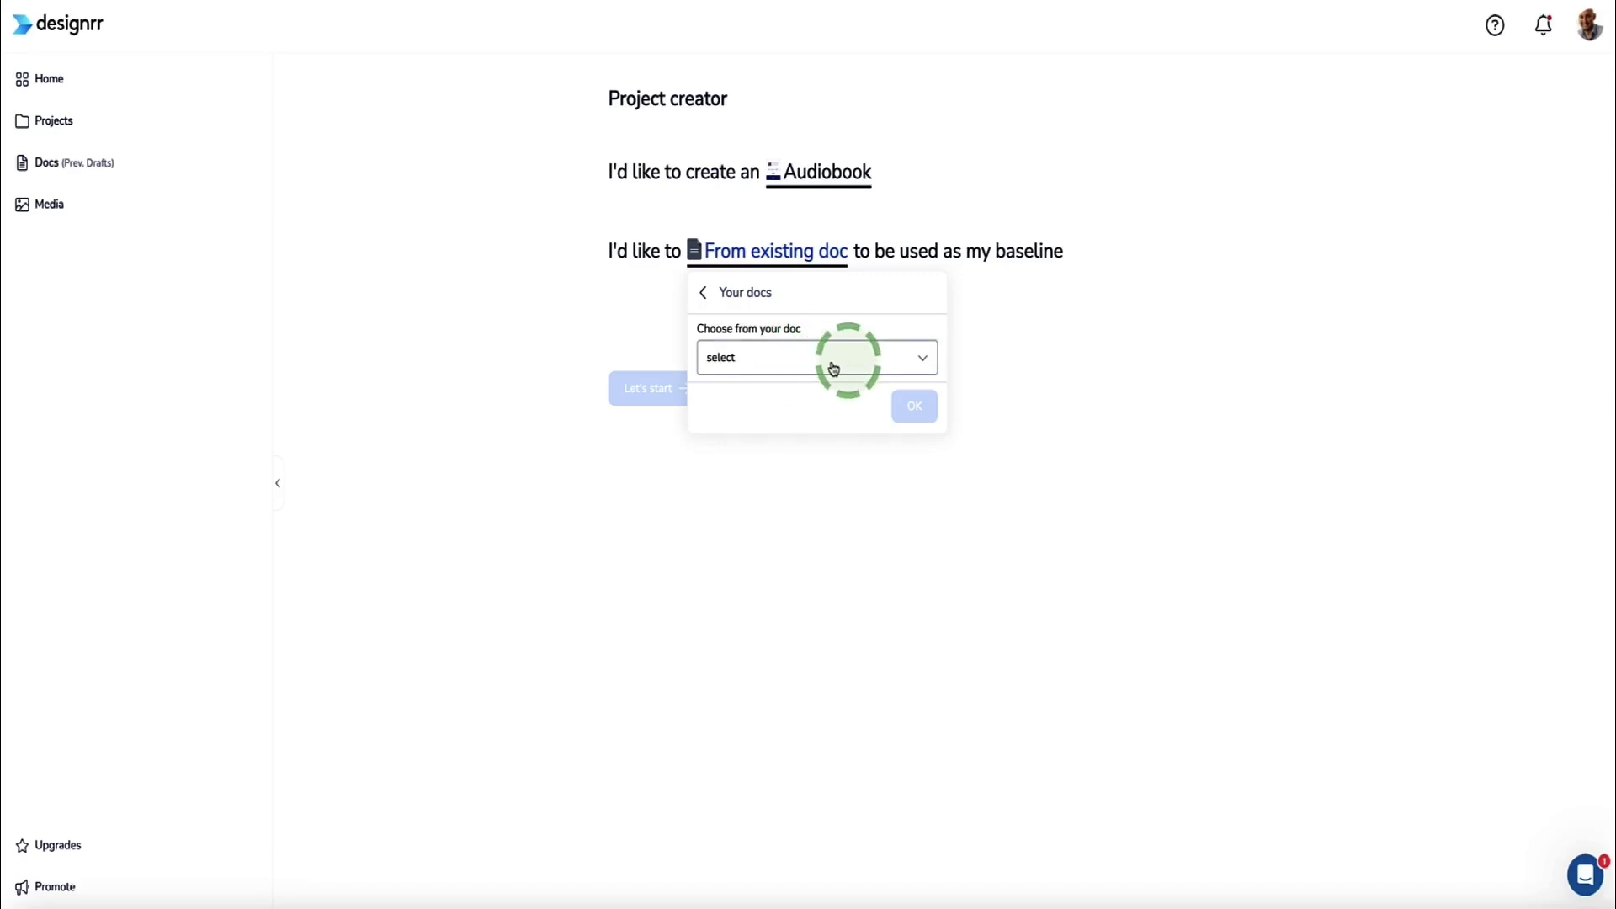
left_click(926, 361)
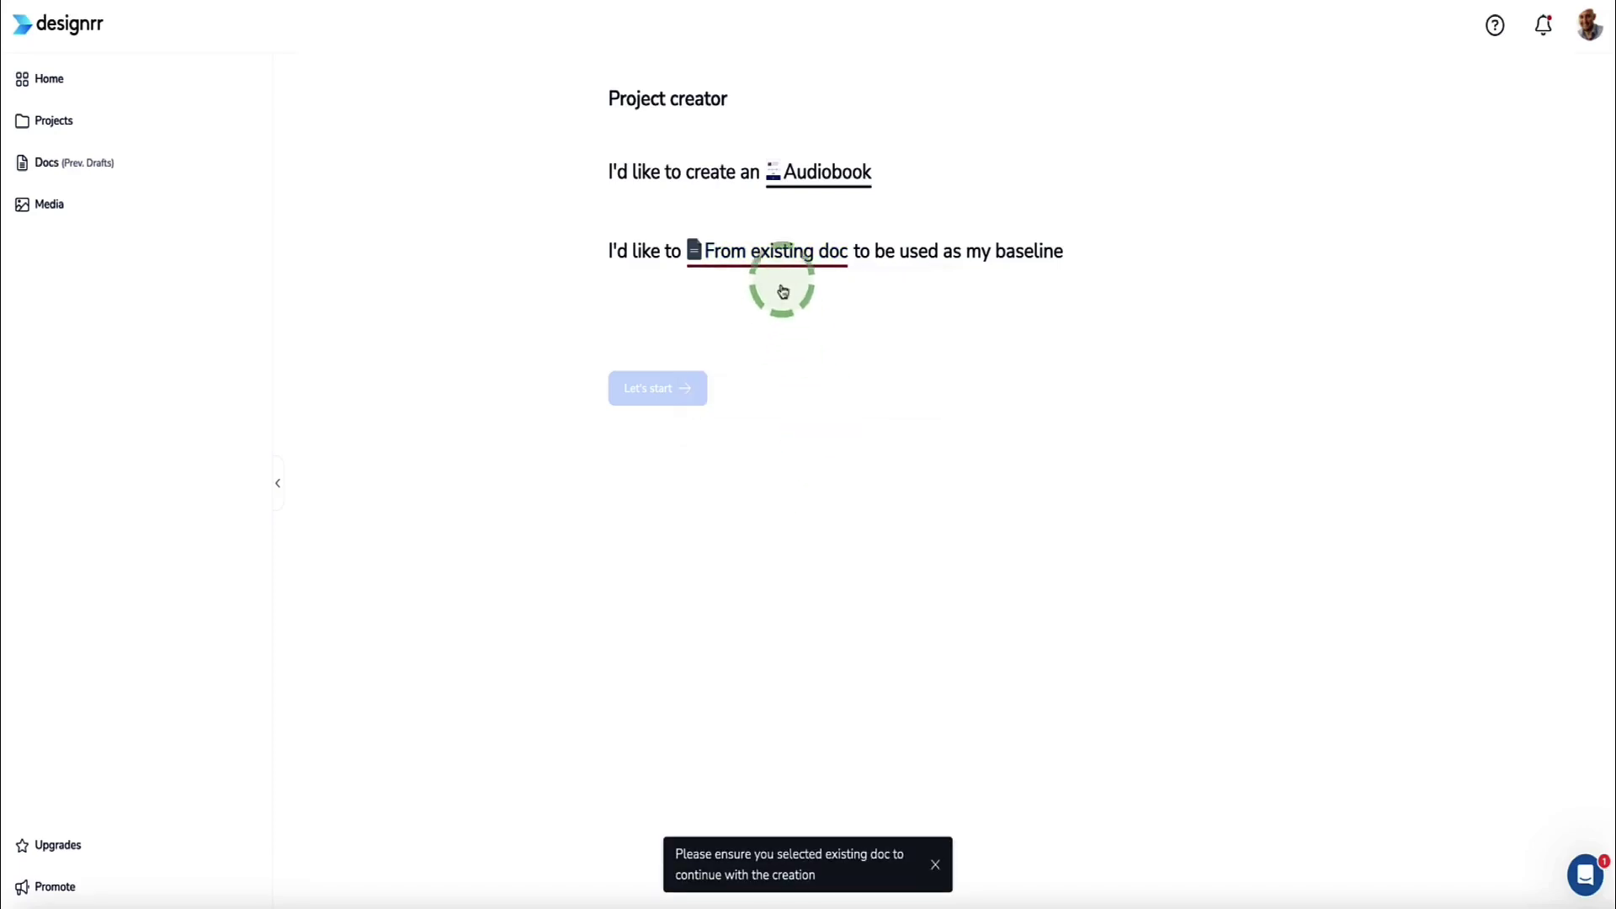
left_click(783, 273)
Read through The Puppy Potty Training Guide in Google Docs from title to Conclusion
left_click(766, 360)
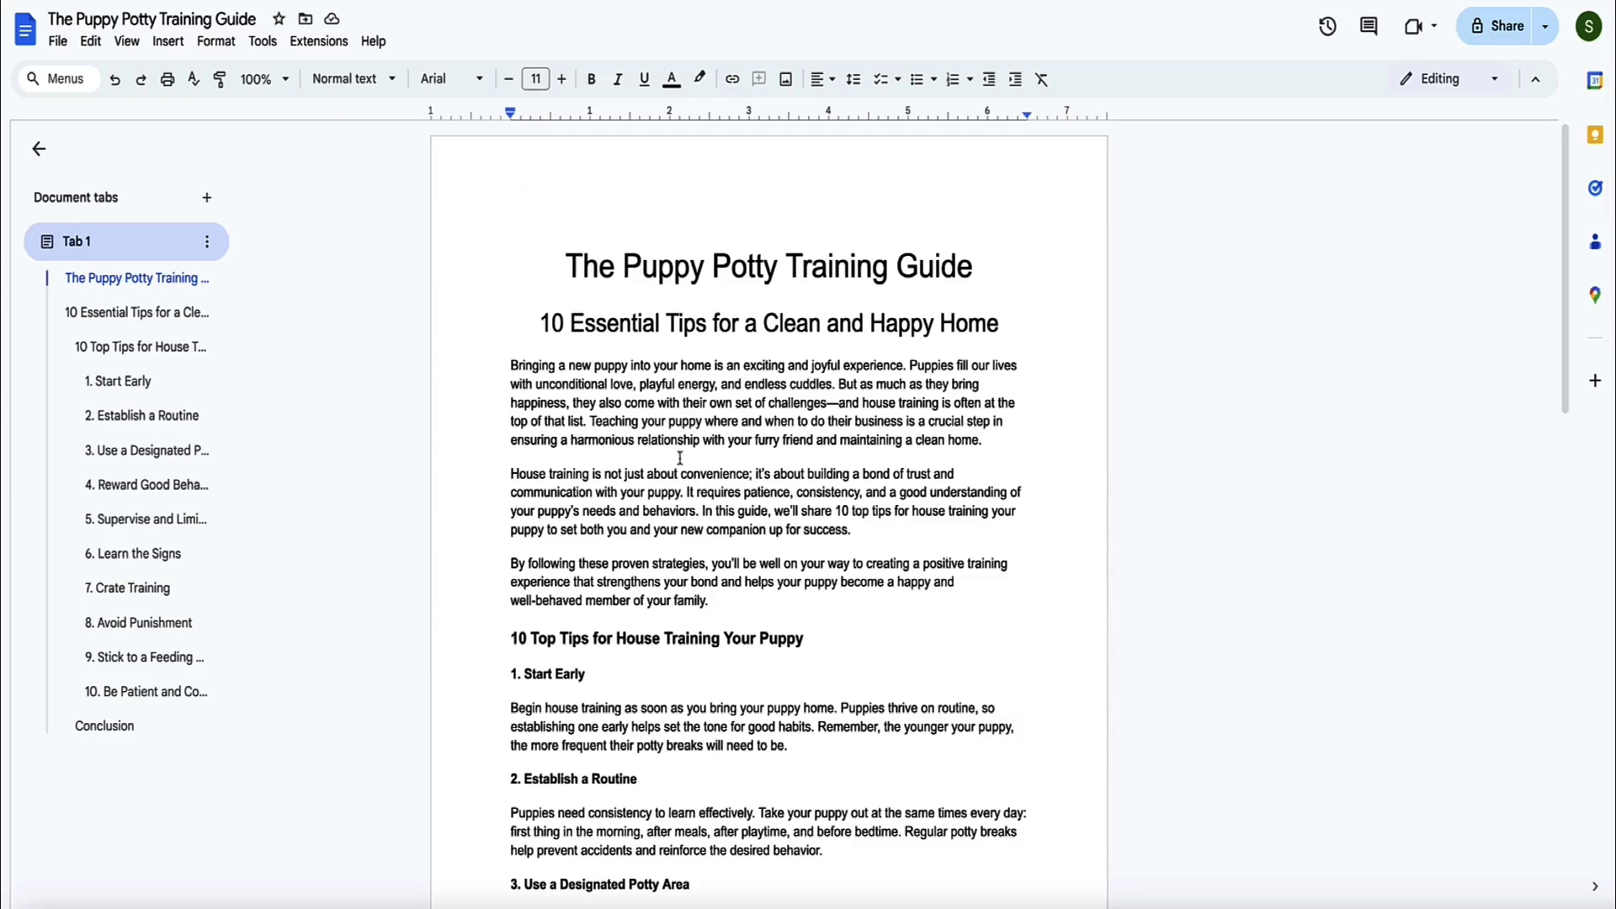
scroll(680, 458, "down", 15)
scroll(640, 395, "up", 15)
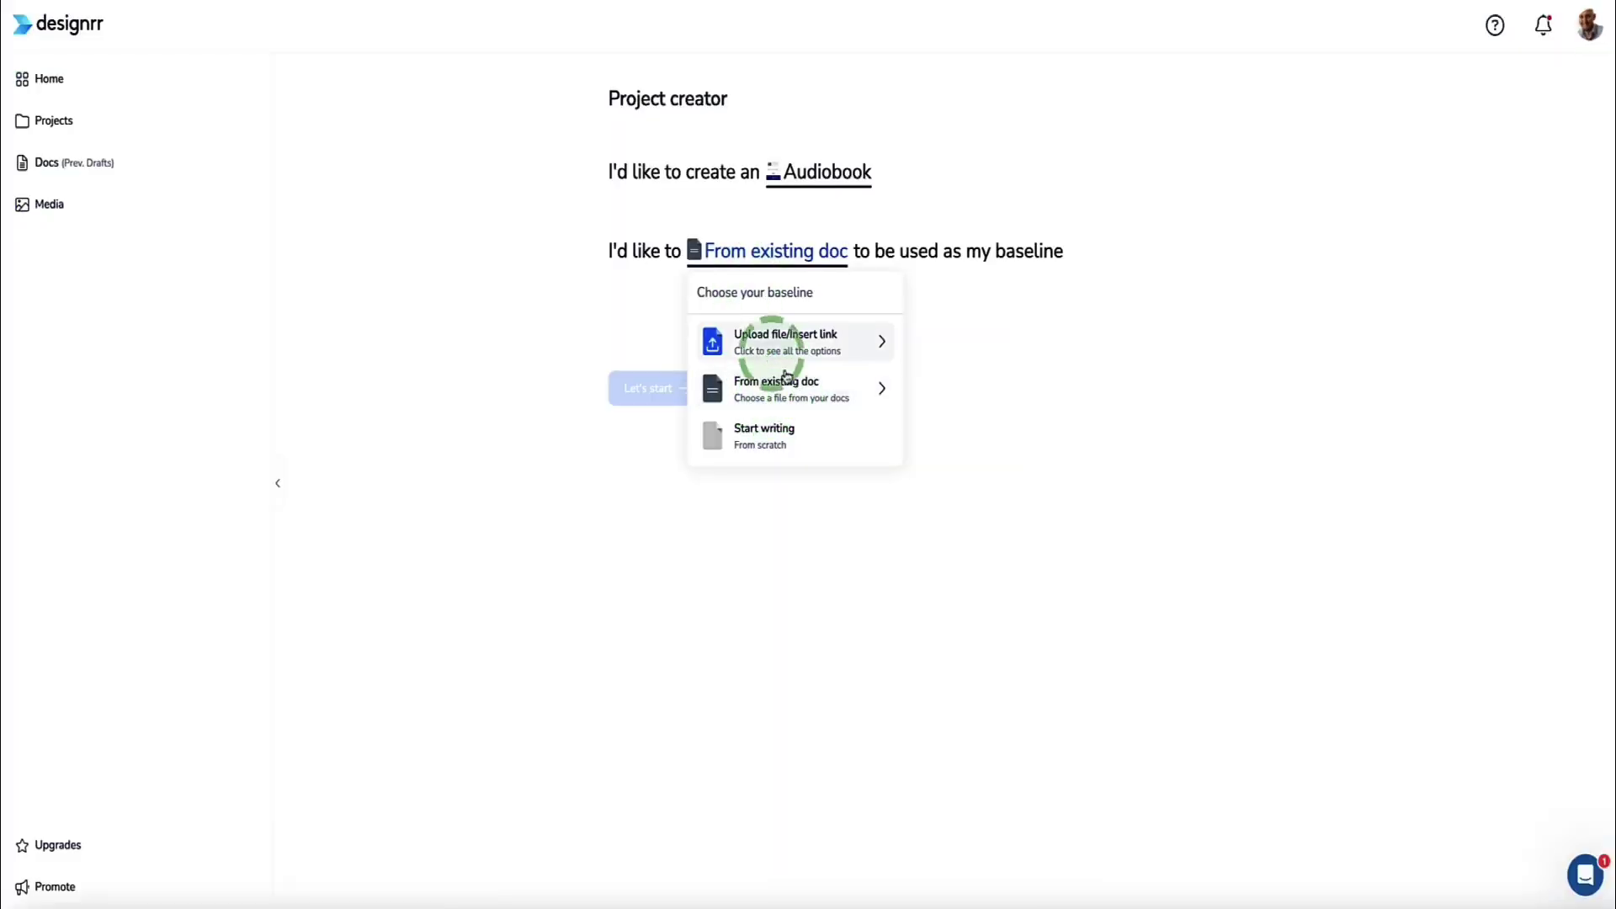
Switch the audiobook baseline to Import from Google Doc and focus the URL field
left_click(779, 341)
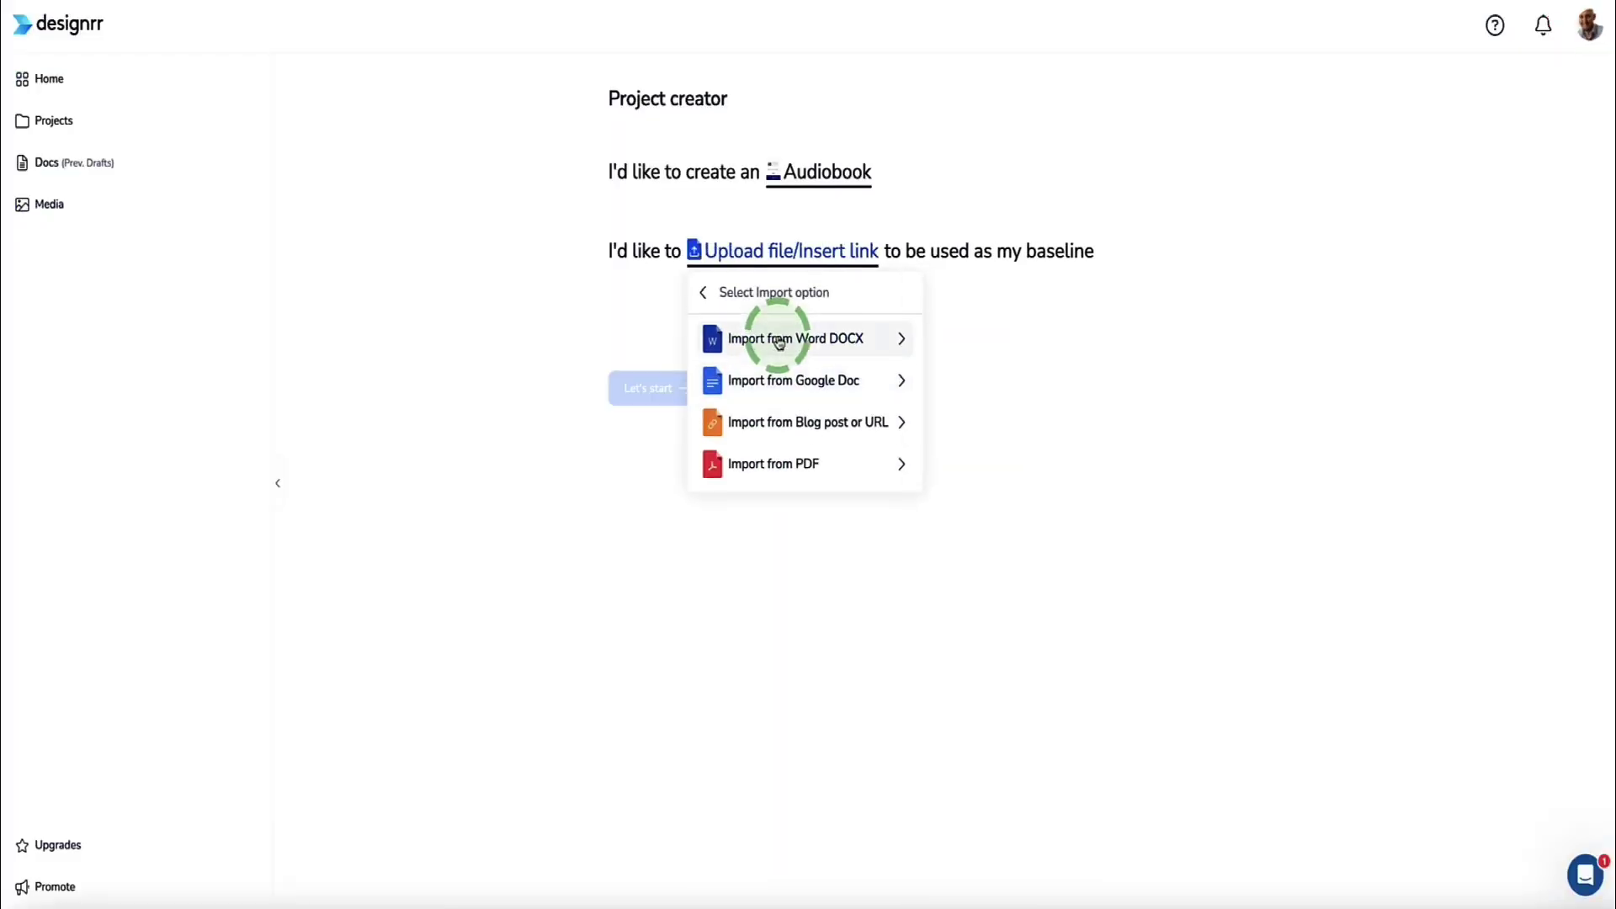
left_click(823, 383)
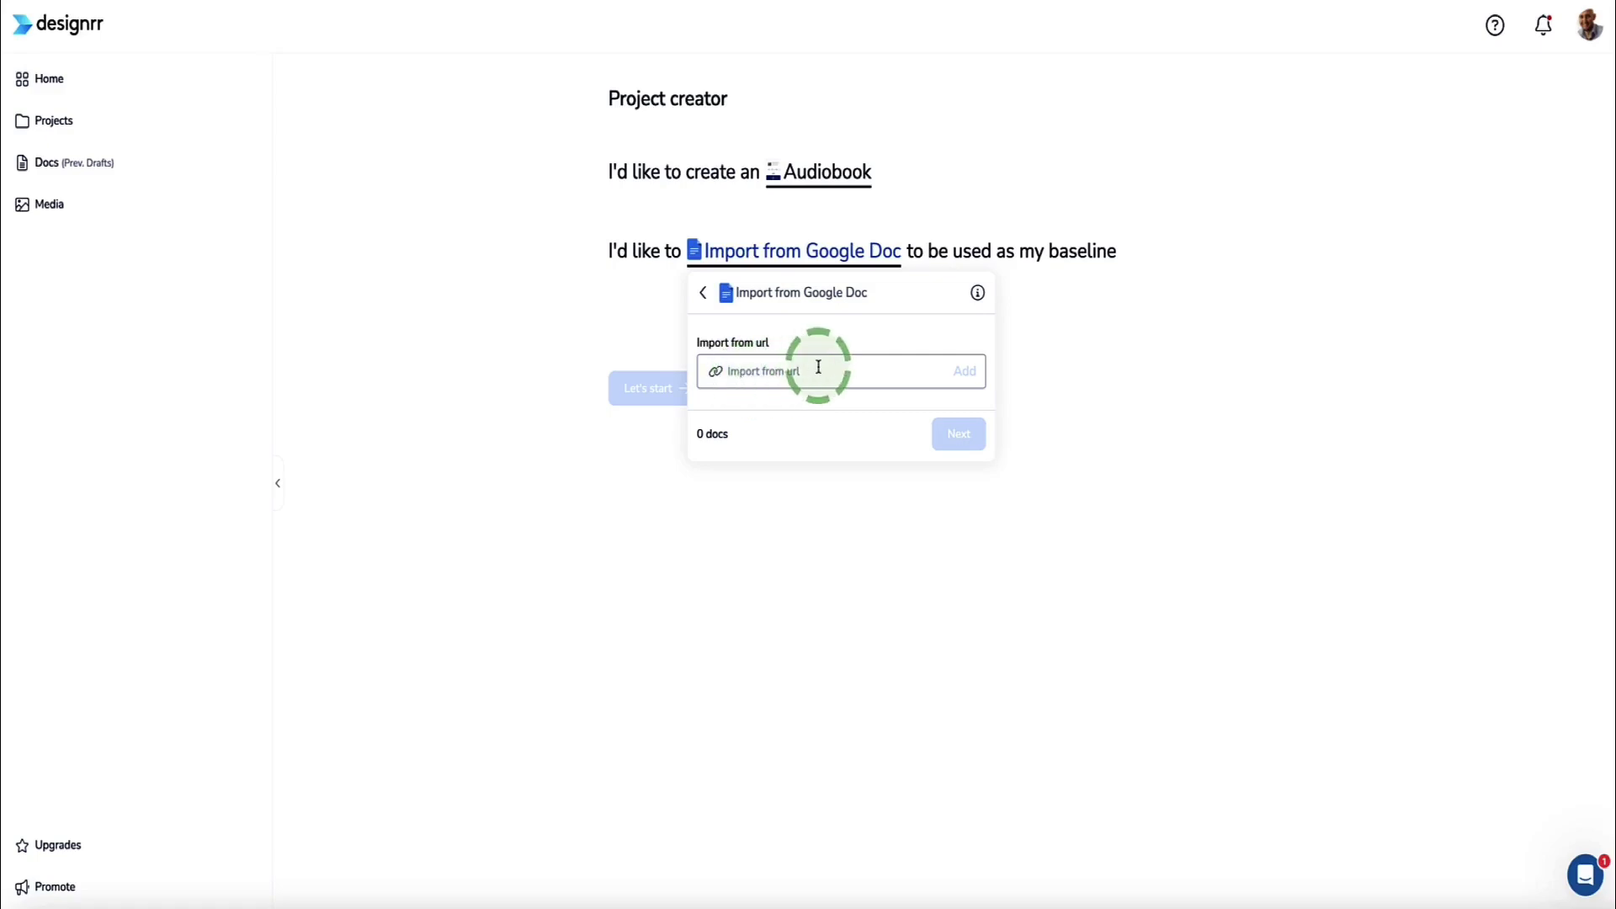
left_click(722, 17)
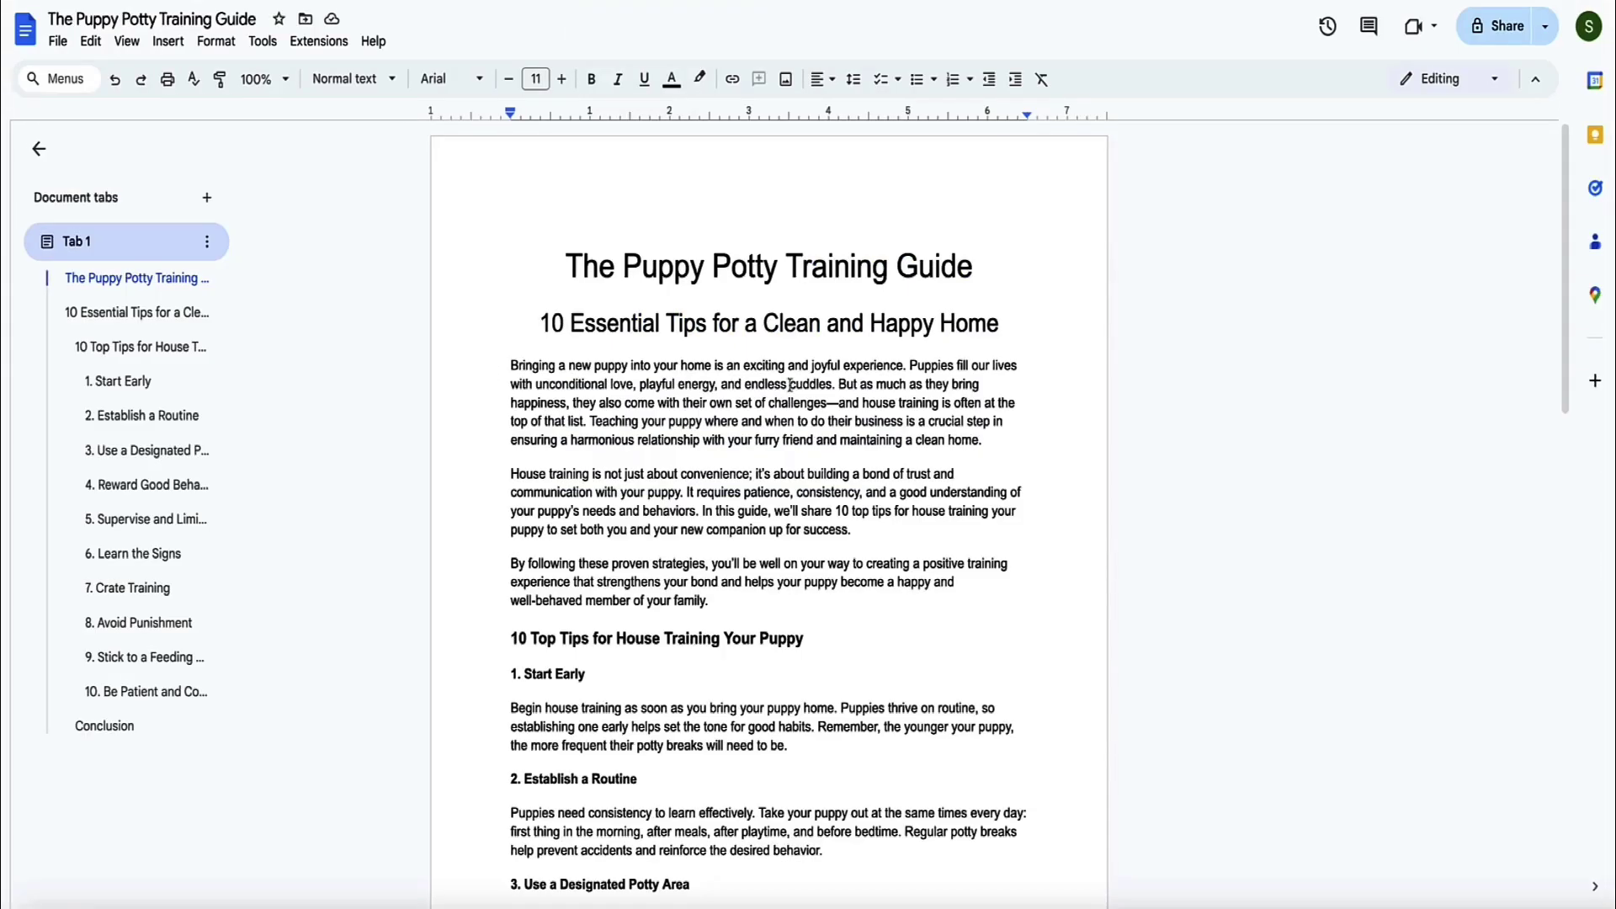
Open the sharing settings for The Puppy Potty Training Guide in Google Drive
left_click_drag(550, 261, 798, 548)
left_click(713, 511)
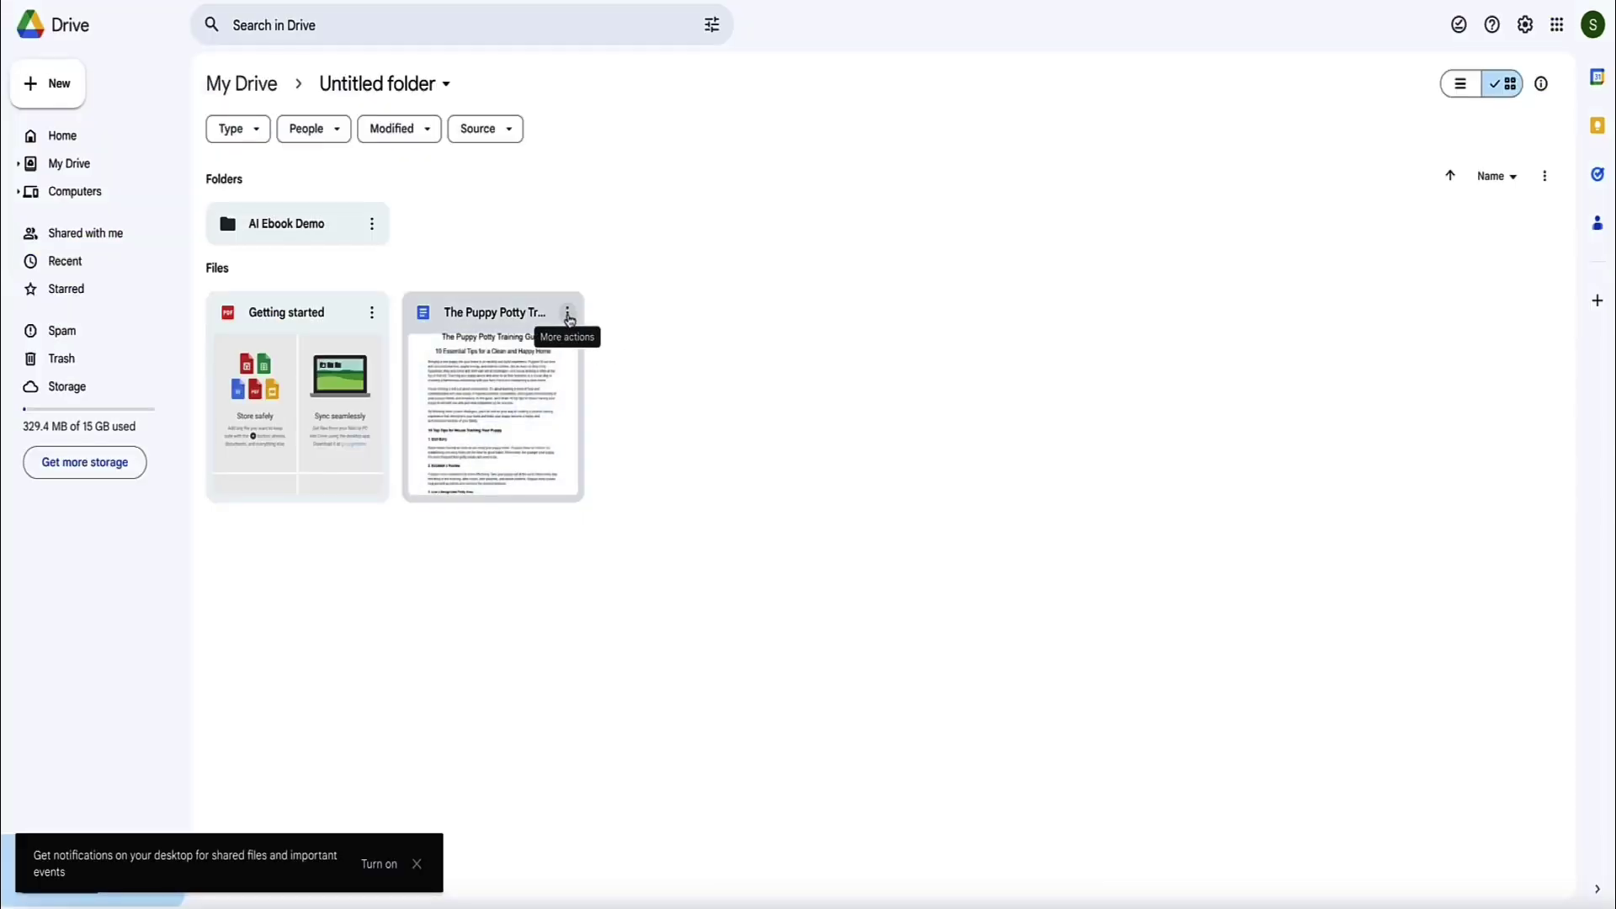
left_click(569, 315)
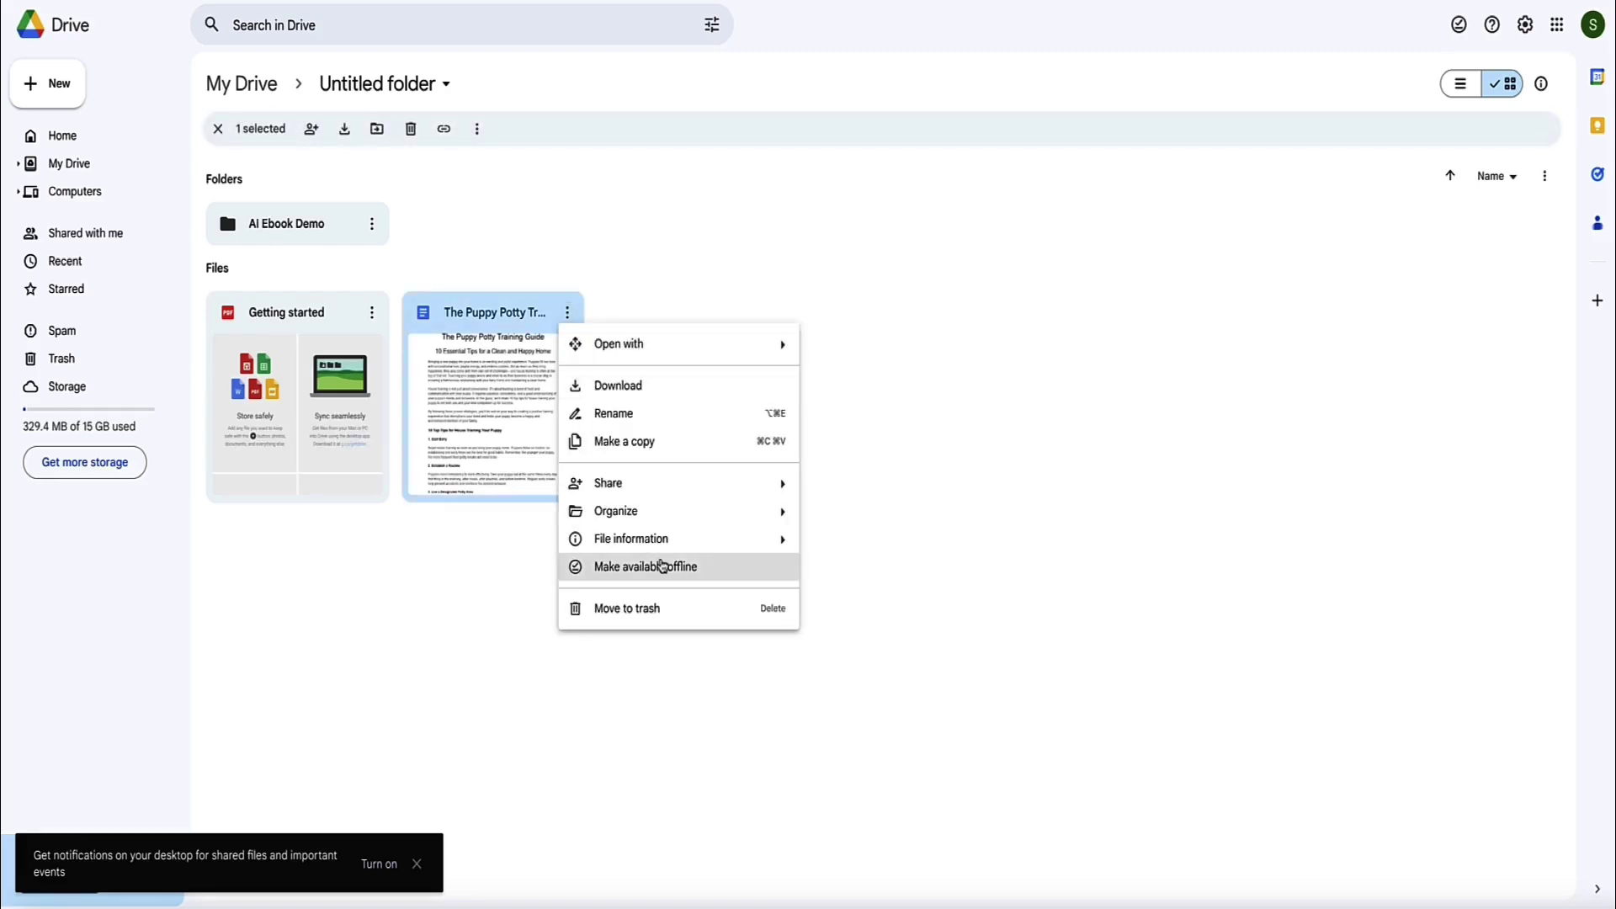
mouse_move(608, 494)
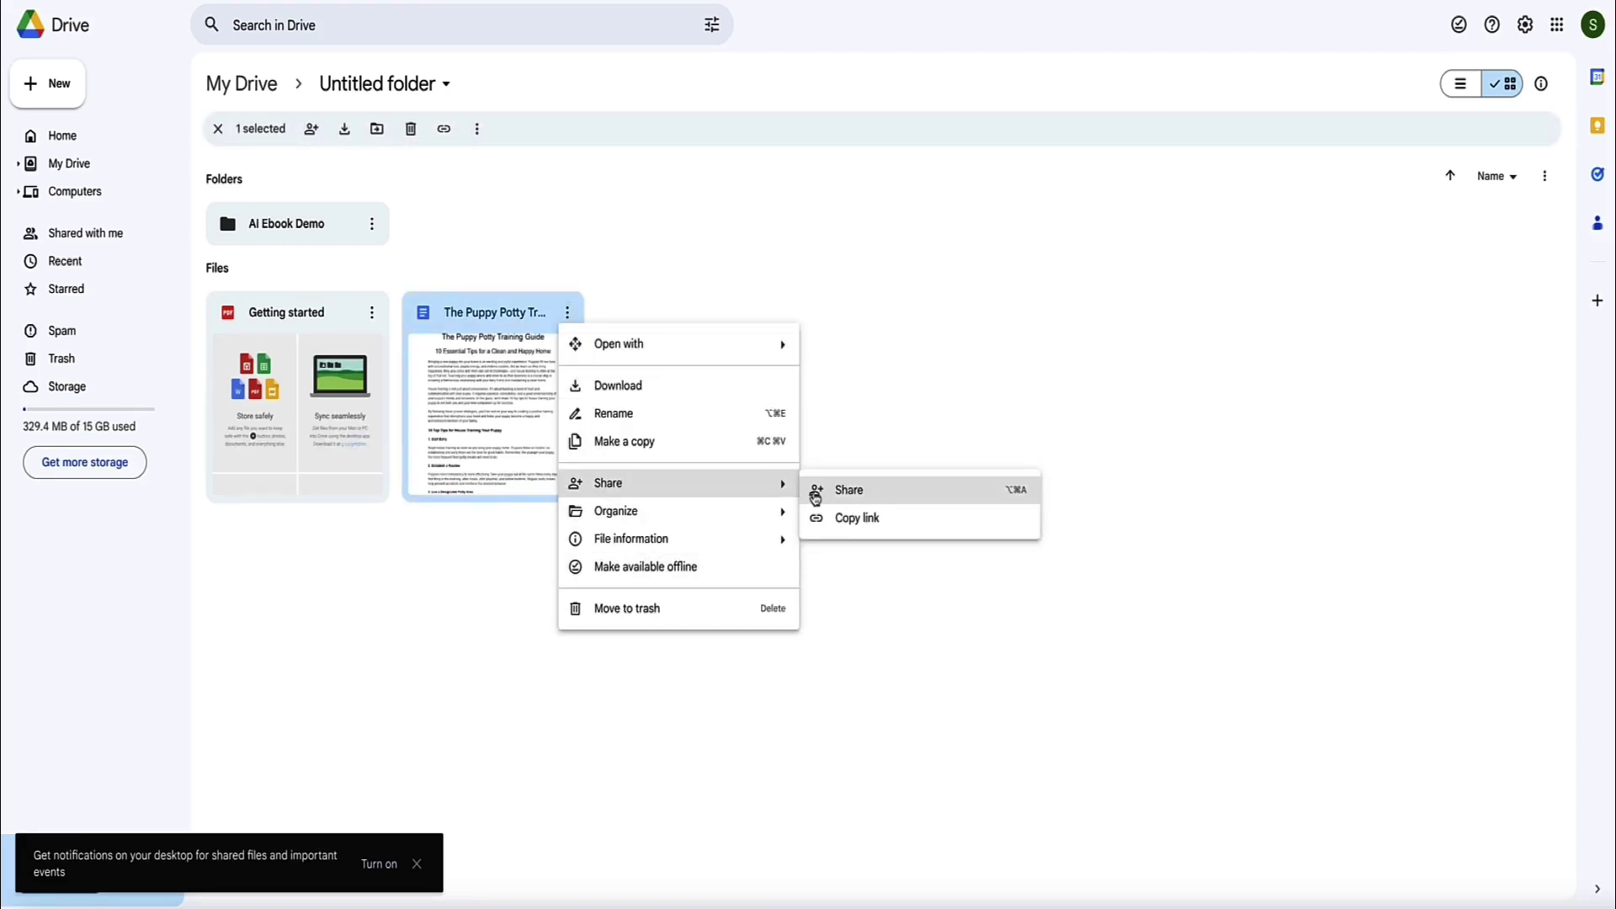
left_click(849, 500)
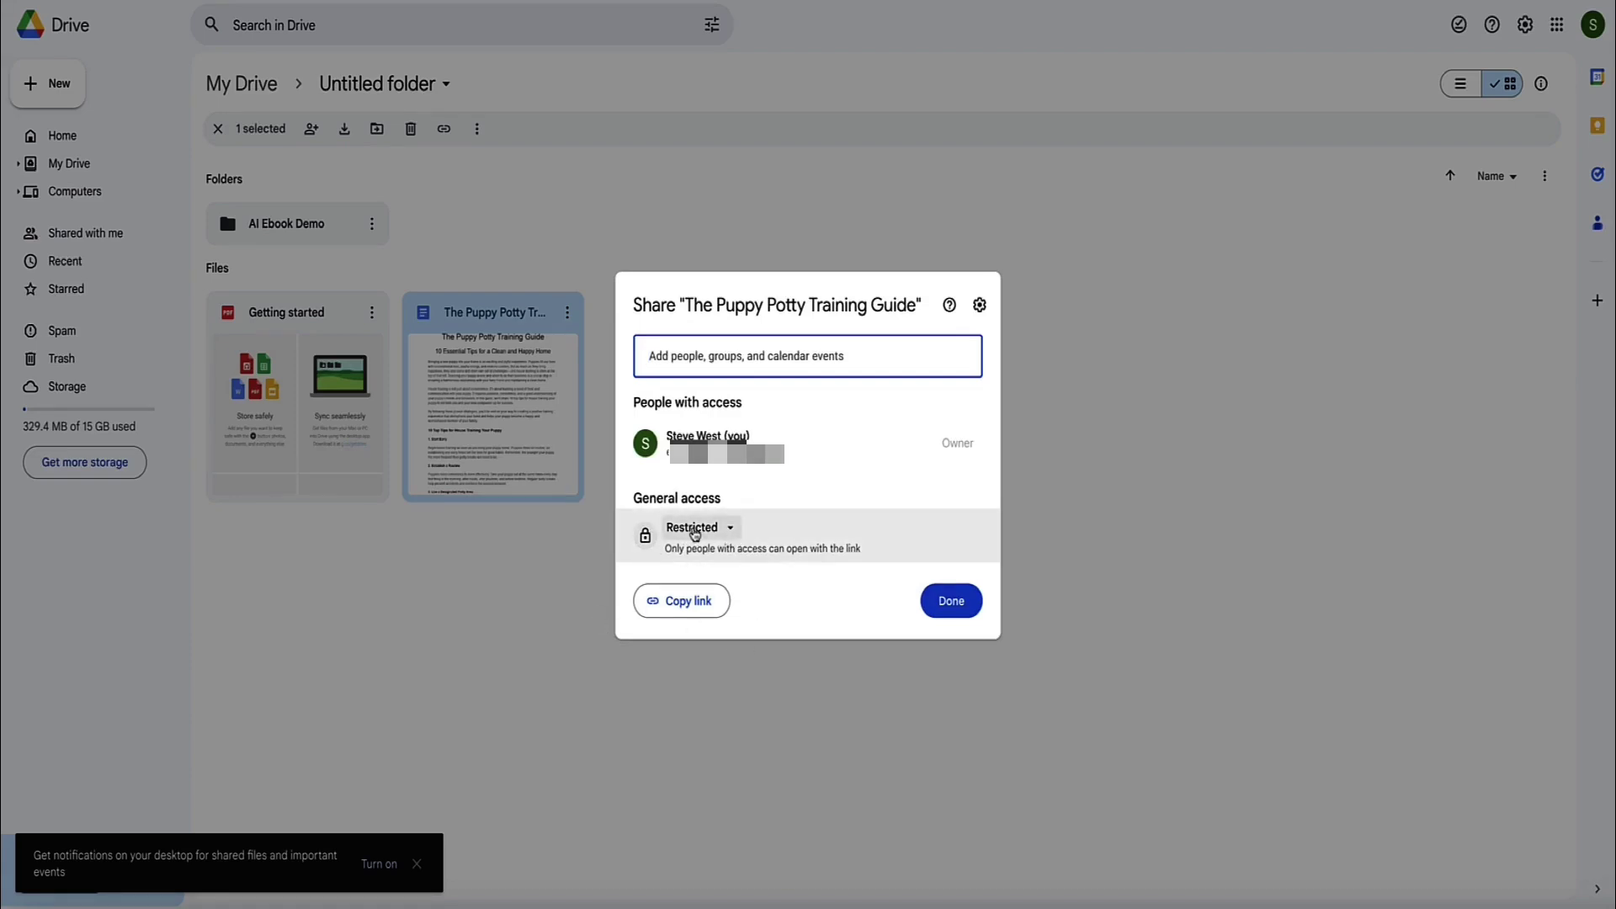
Set General access to Anyone with the link (Viewer) and copy the share link
left_click(725, 502)
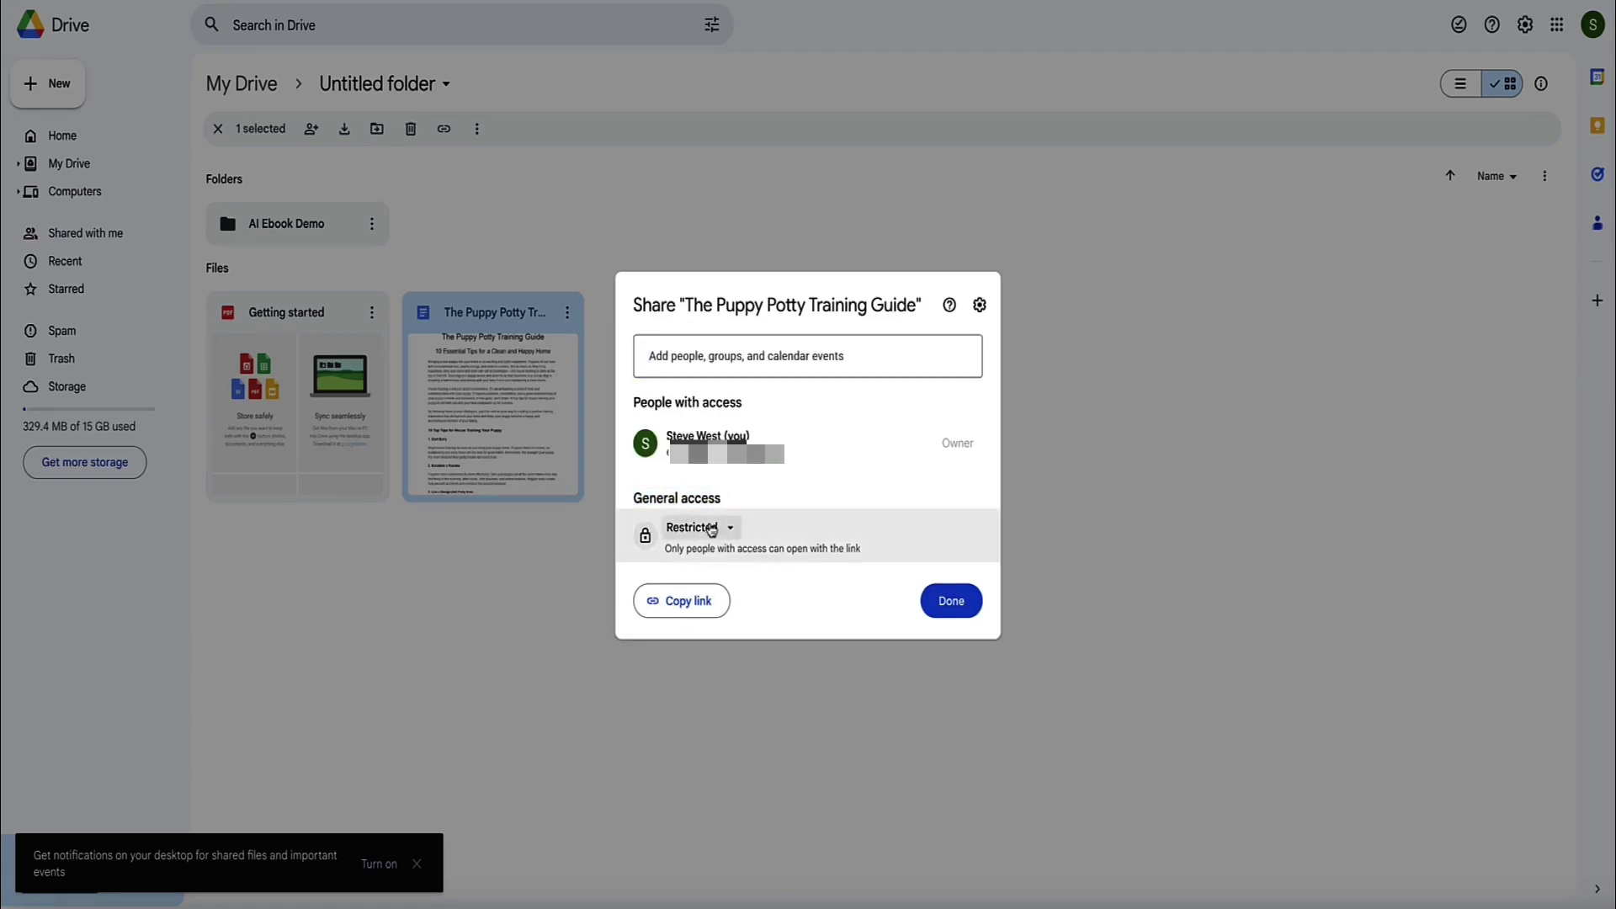
left_click(731, 530)
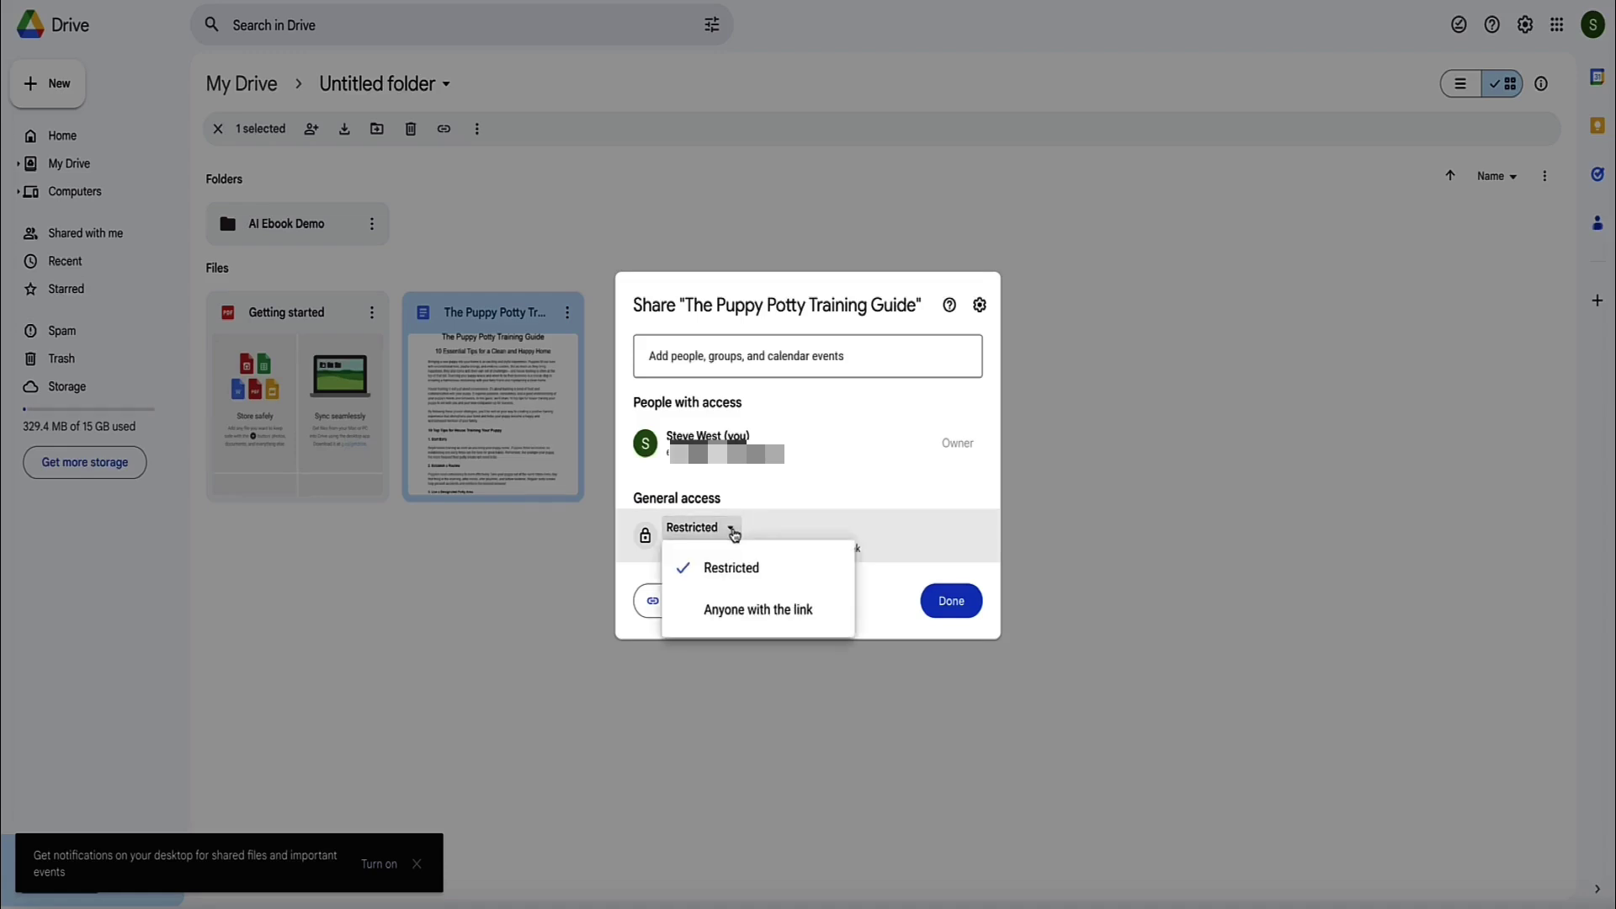
left_click(725, 611)
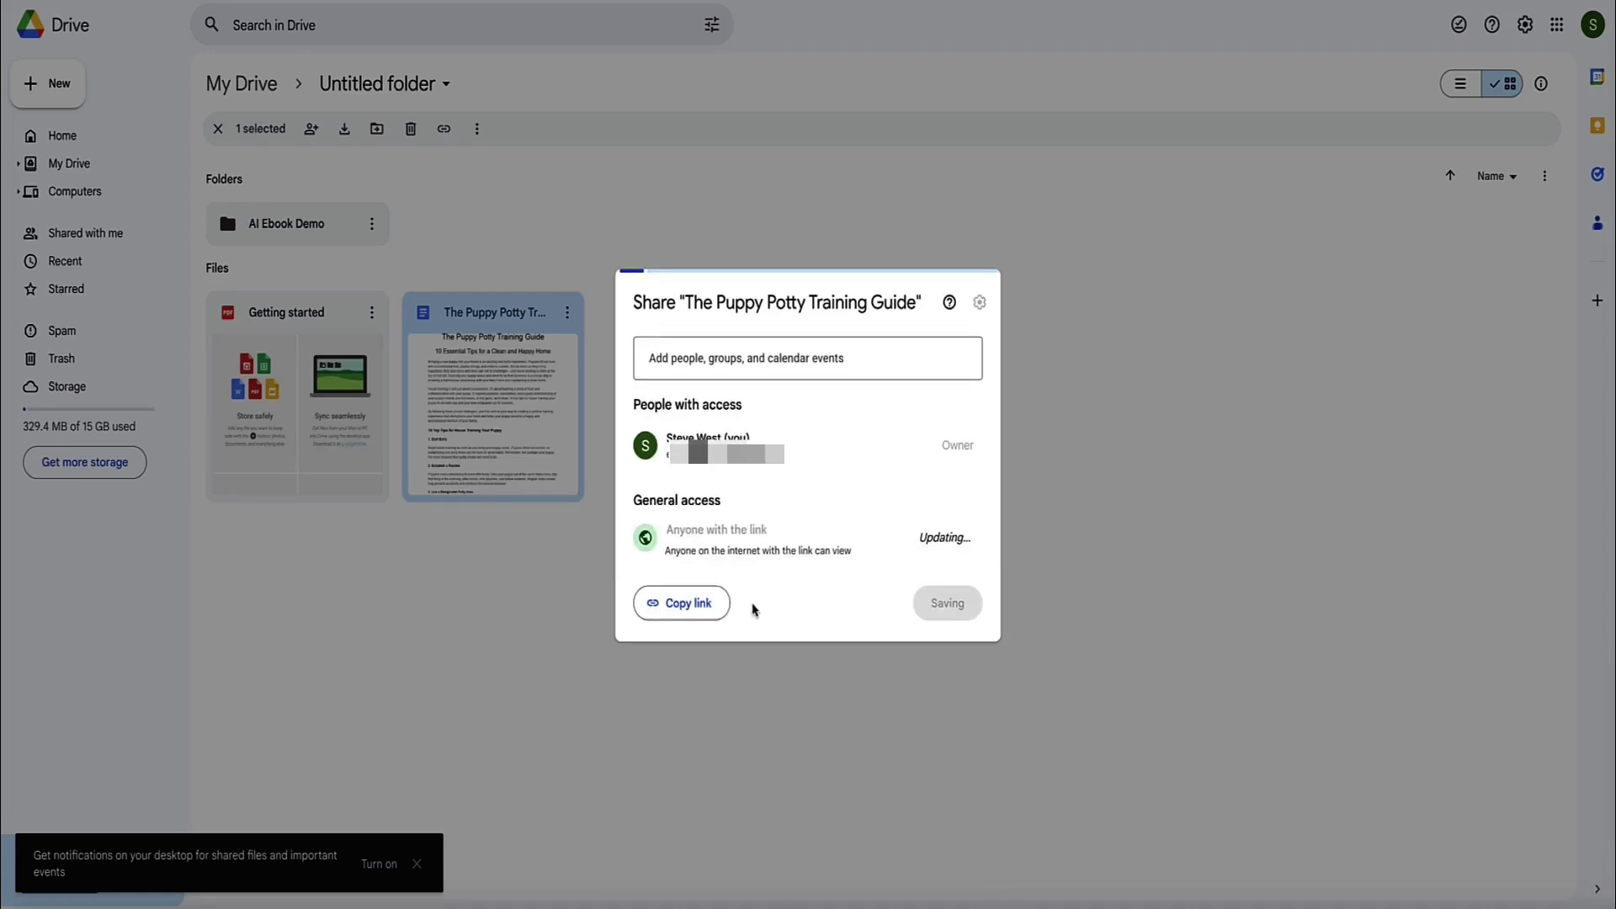
left_click(690, 600)
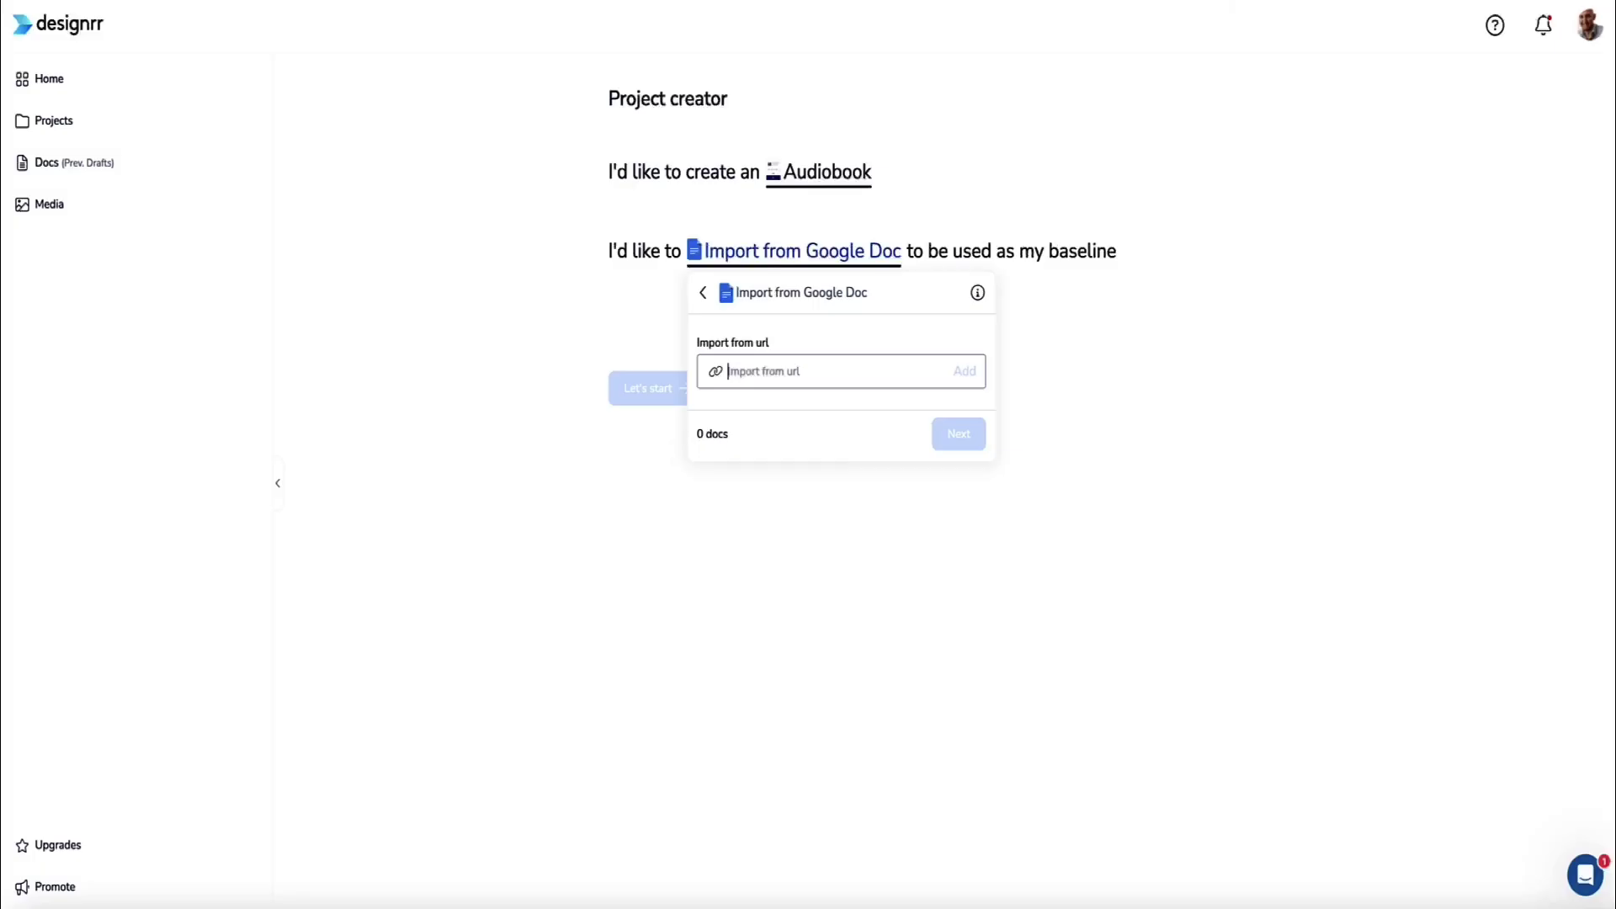
Paste the guide's share link into Import from url, add it, and start the project
left_click(840, 295)
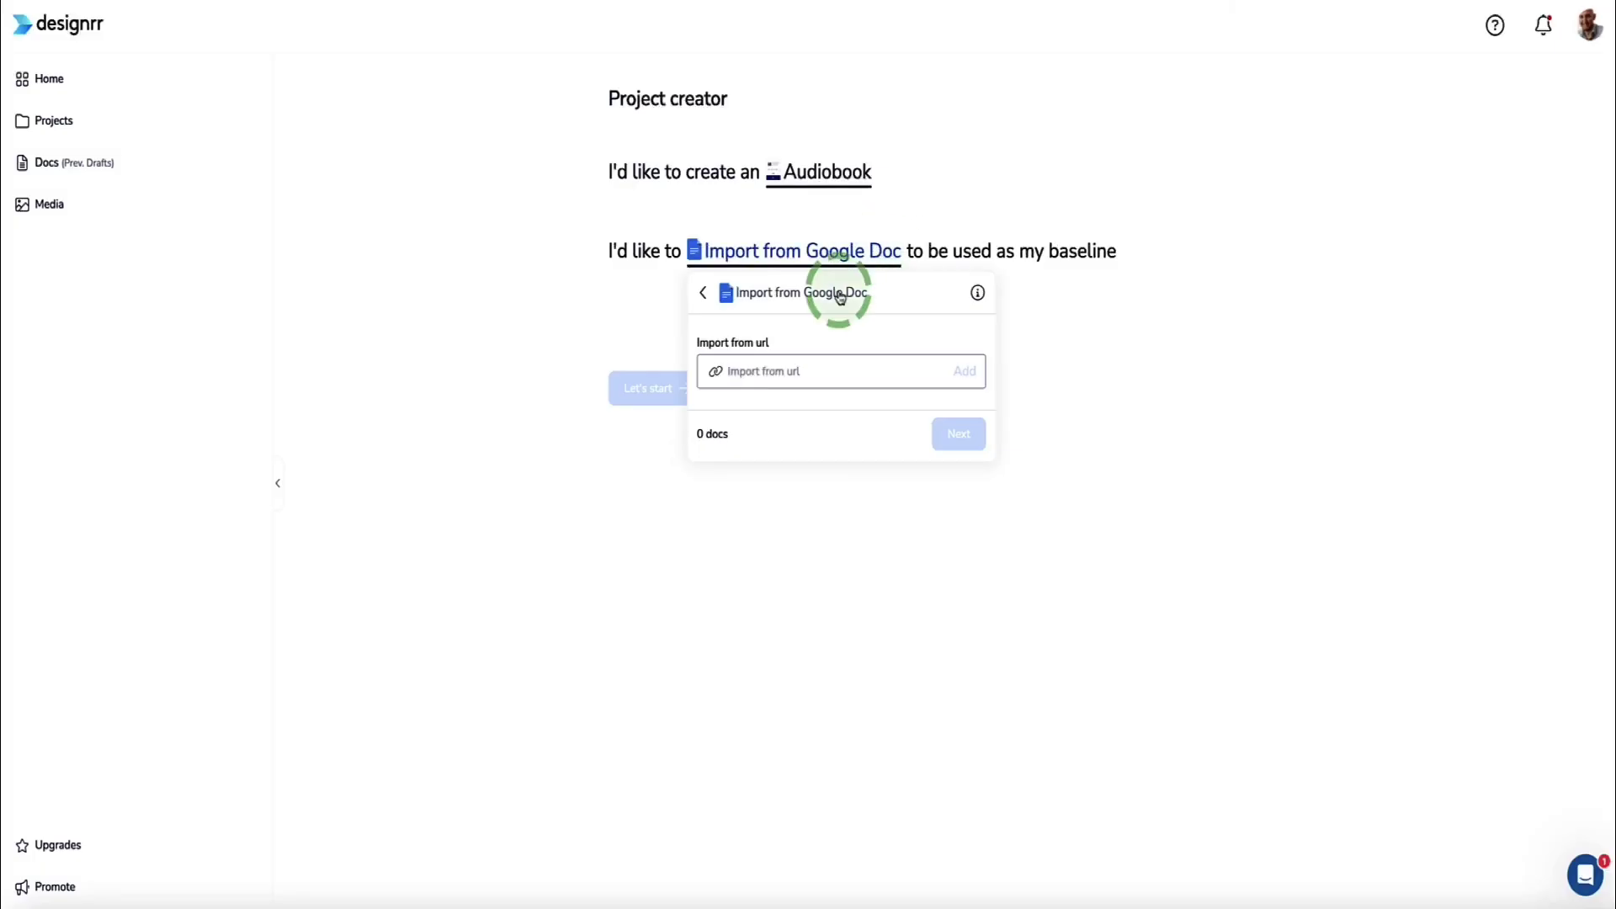
left_click(902, 358)
key("ctrl+v")
left_click(964, 372)
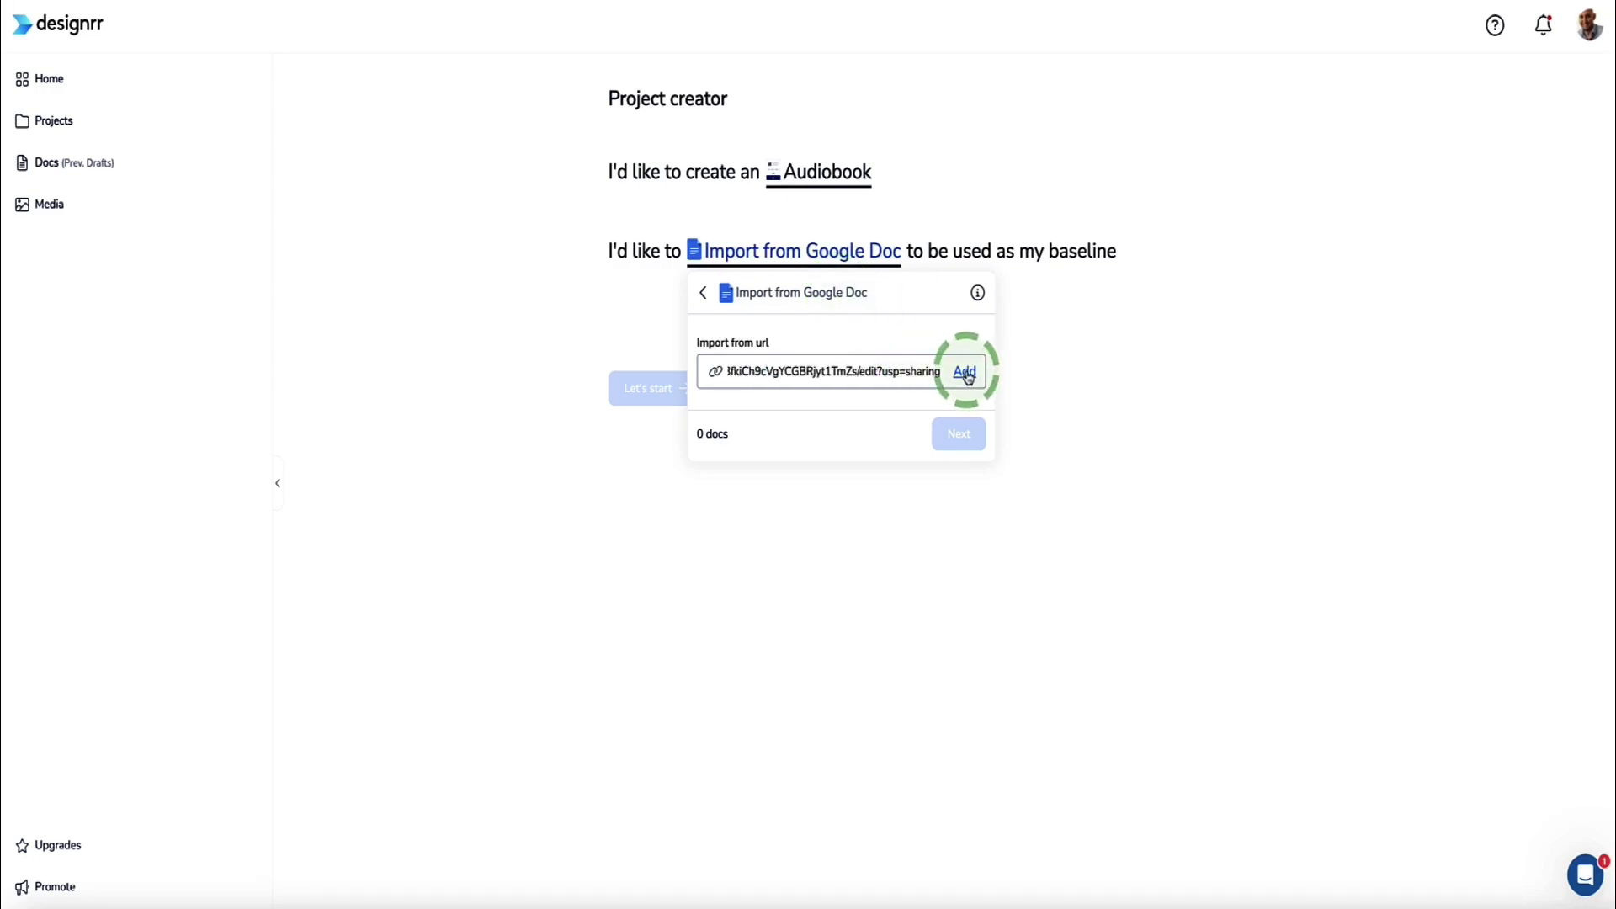
left_click(896, 502)
left_click(988, 519)
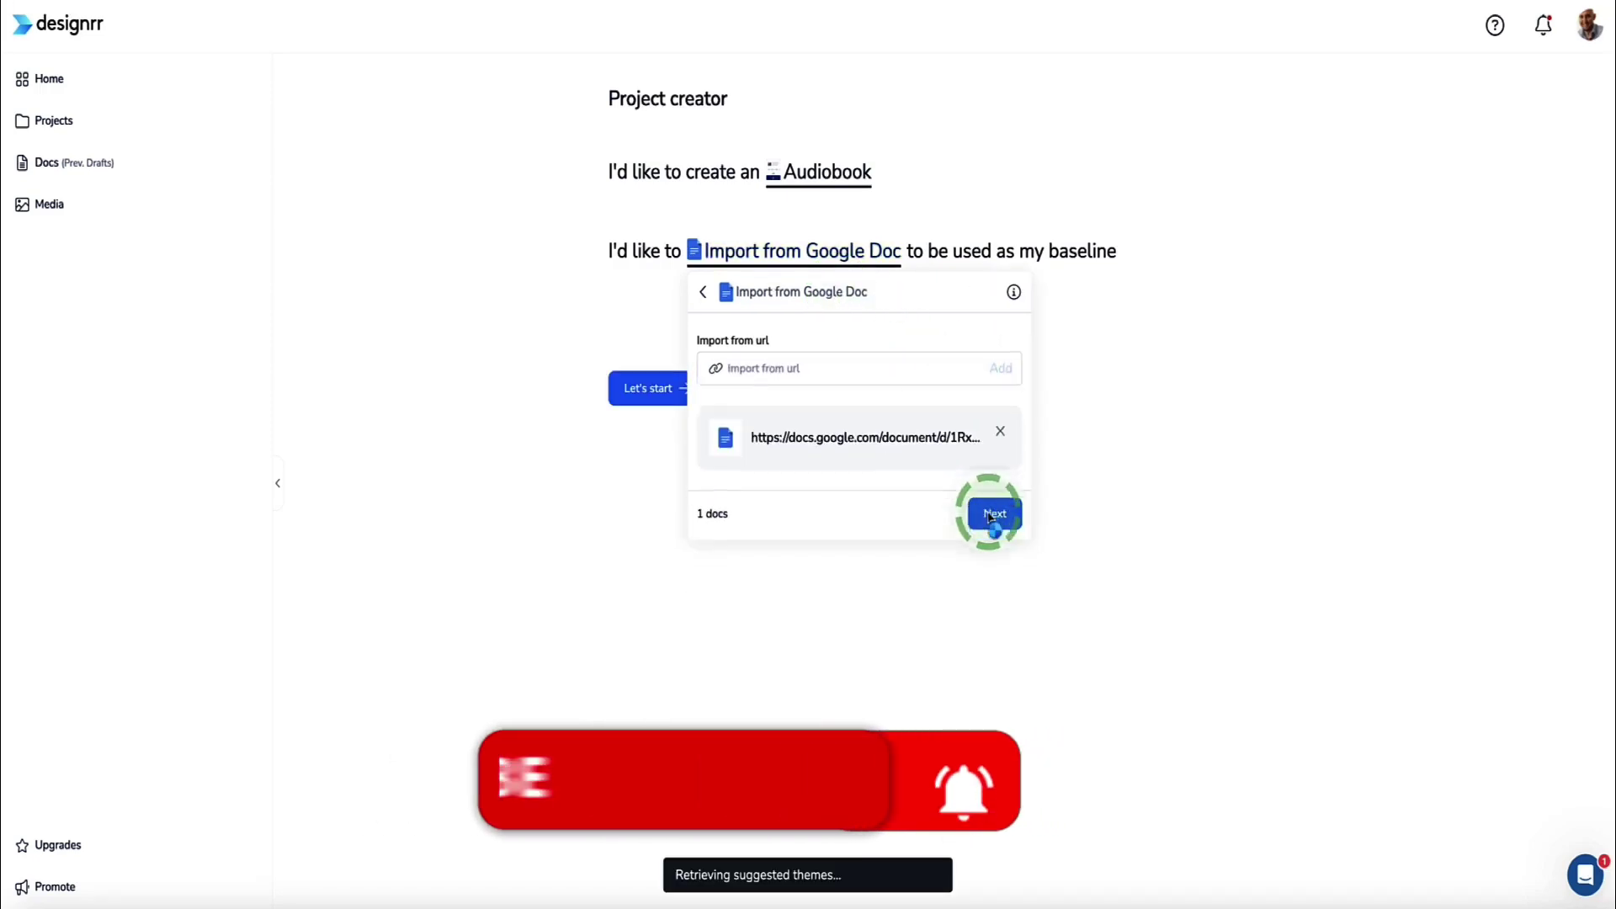
left_click(662, 391)
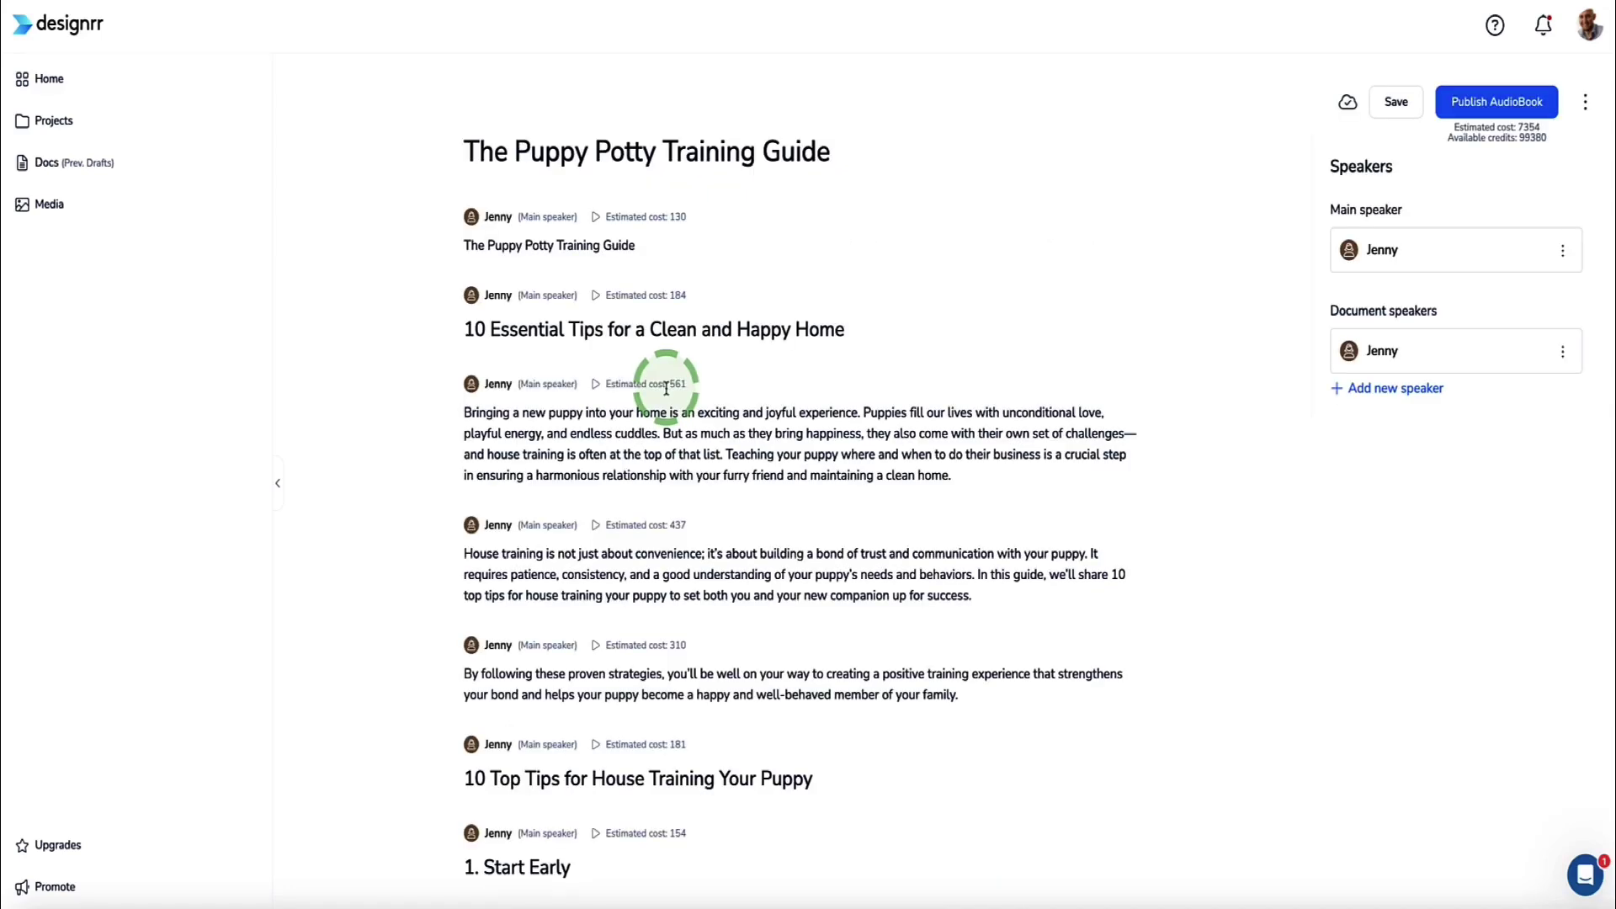
scroll(666, 389, "down", 10)
scroll(665, 389, "down", 5)
scroll(664, 379, "up", 15)
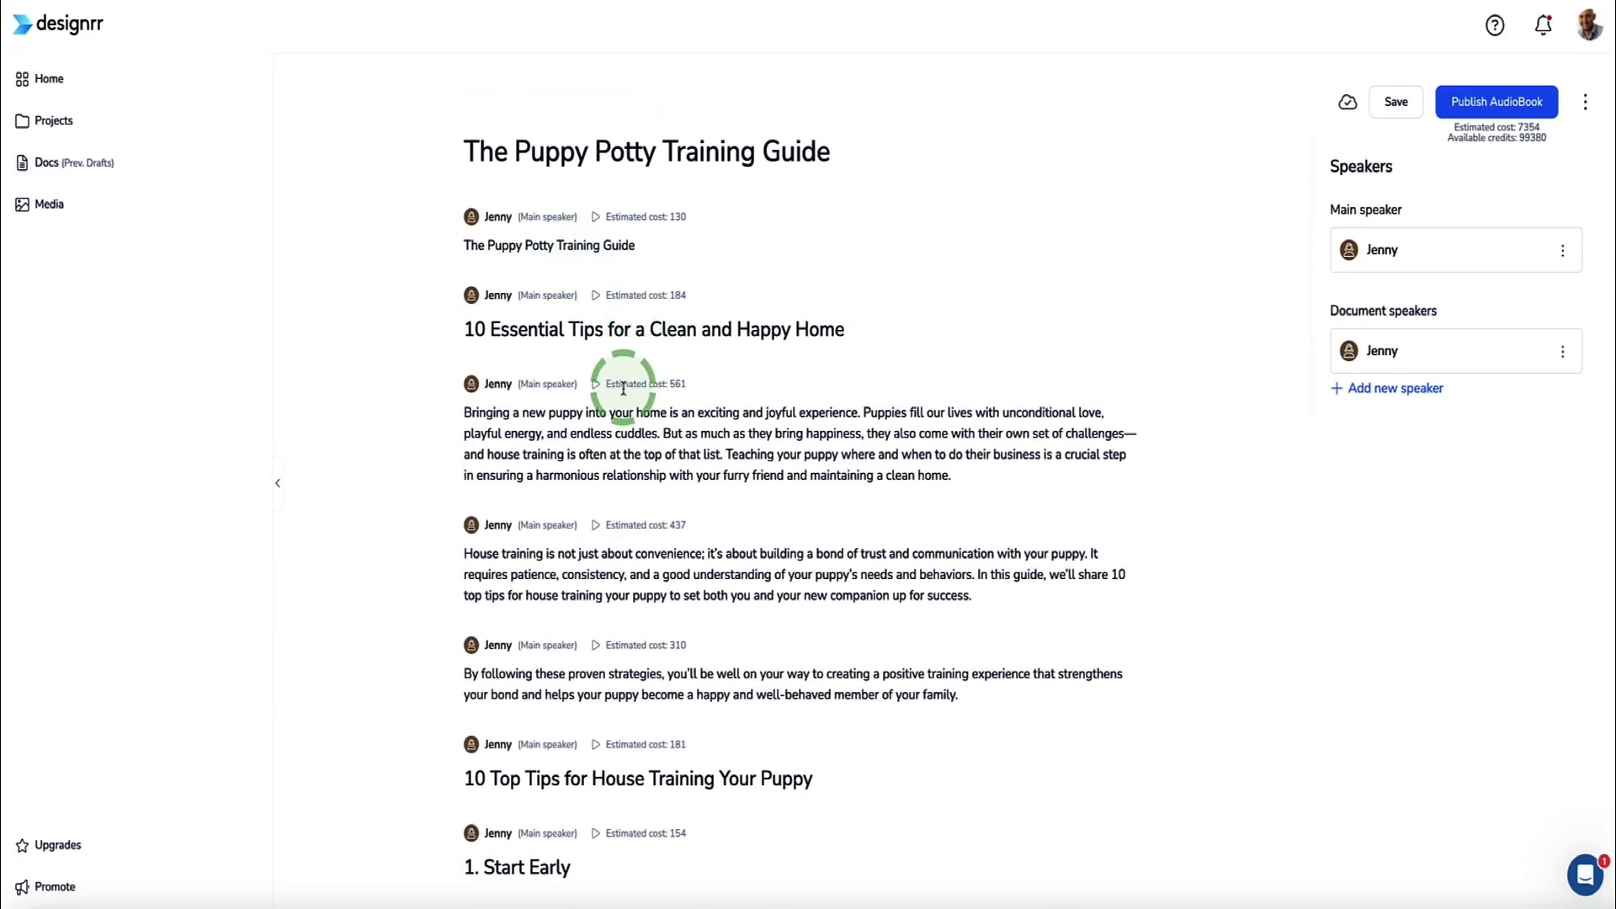
scroll(585, 303, "down", 7)
scroll(471, 354, "down", 3)
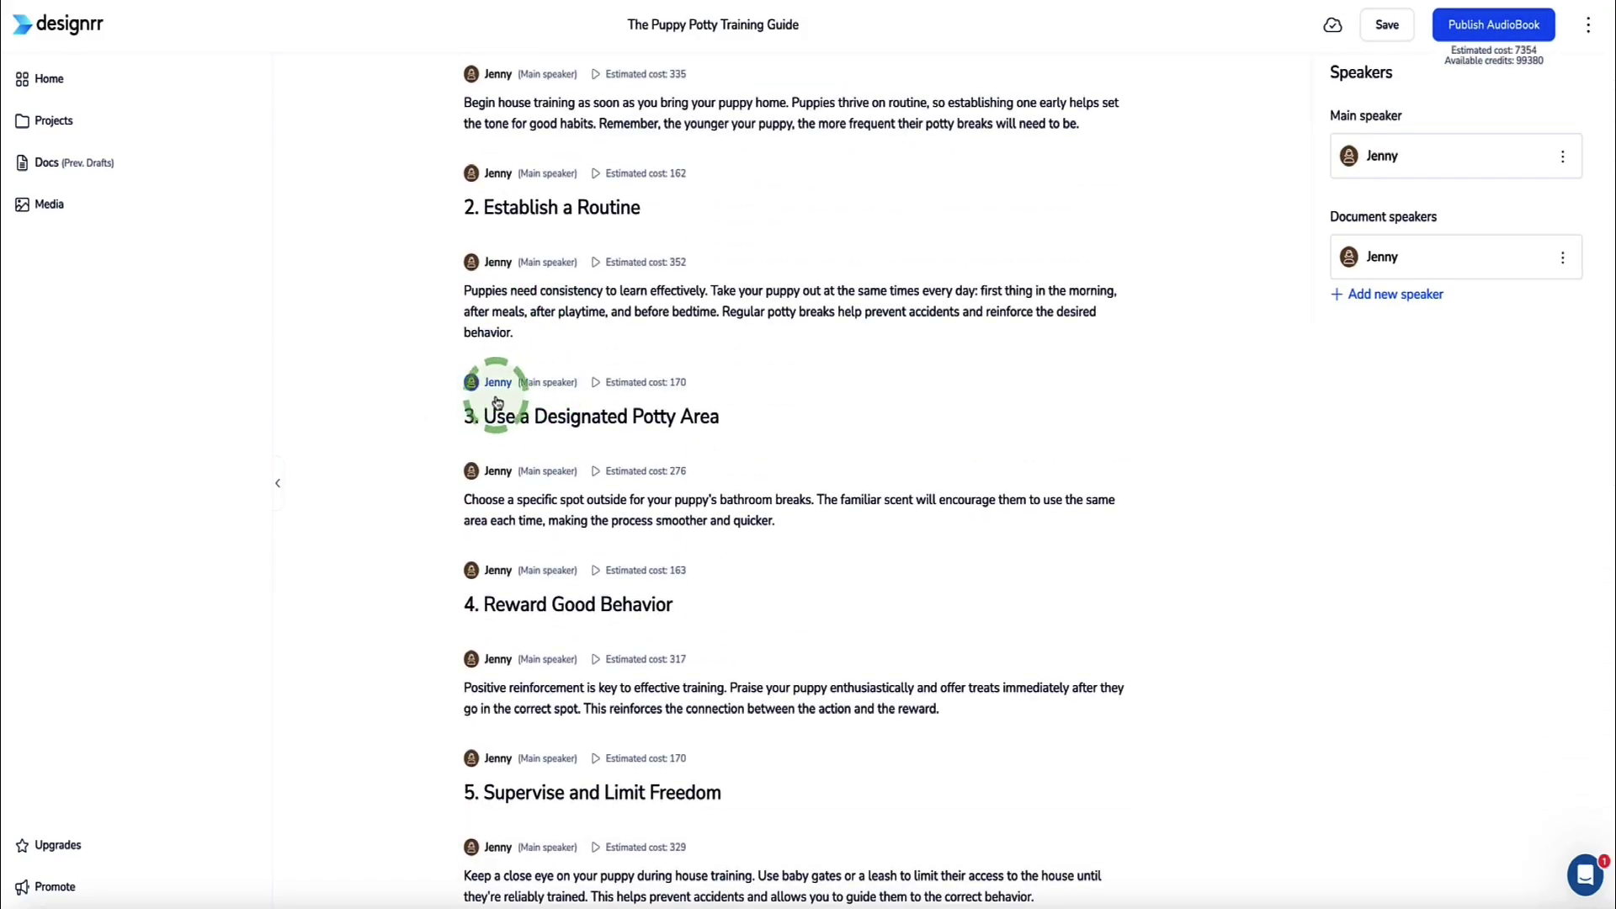
scroll(496, 403, "up", 10)
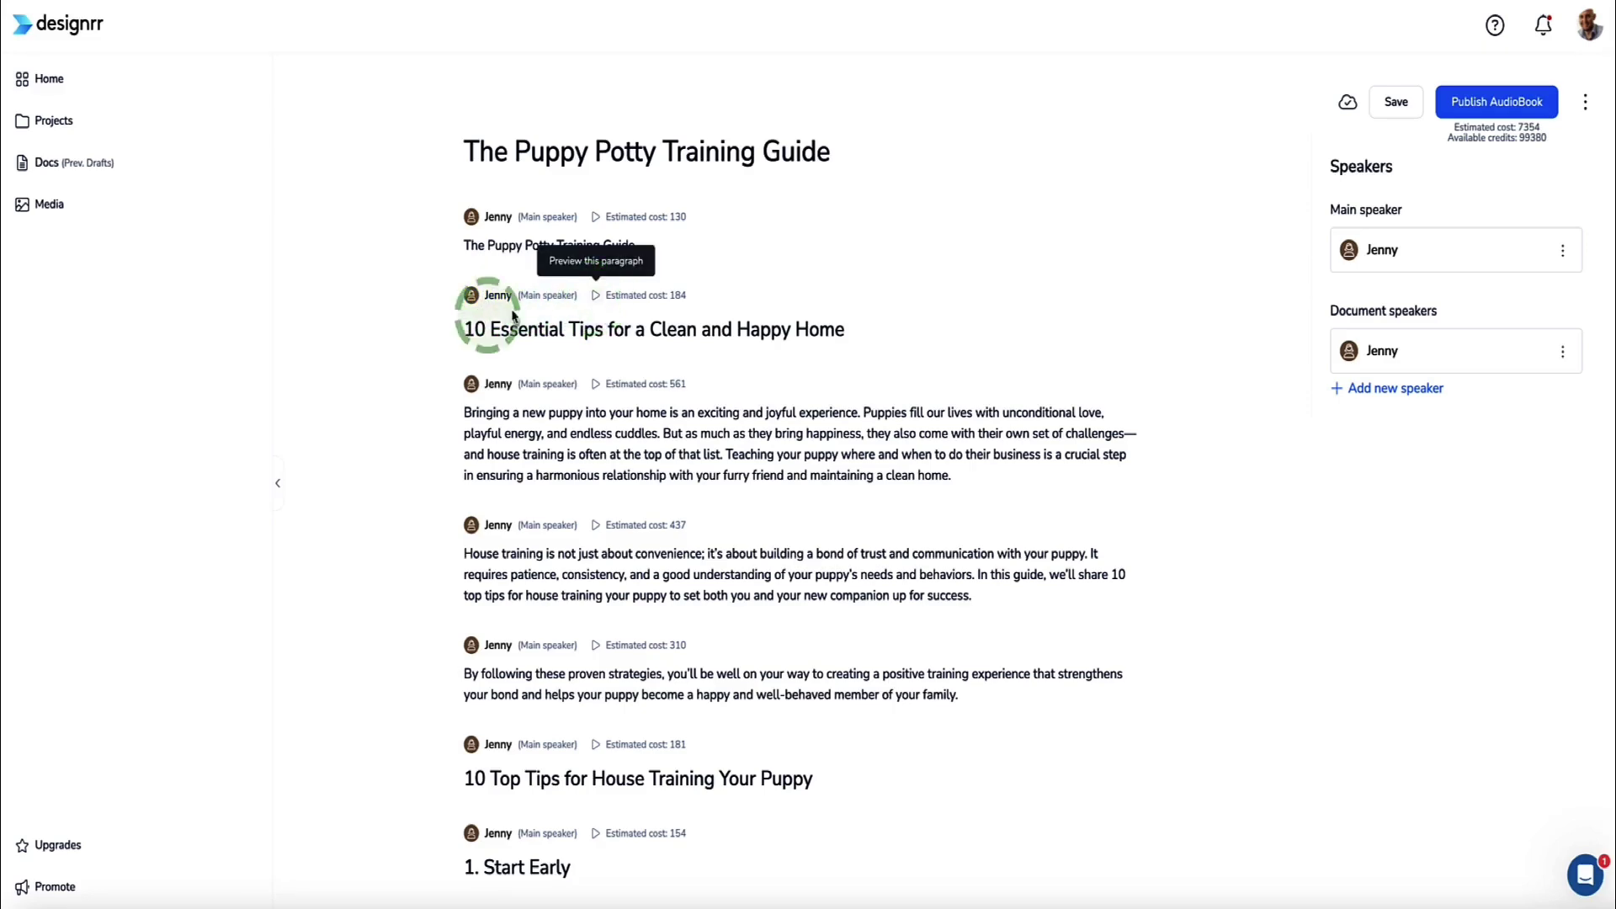
scroll(552, 352, "down", 5)
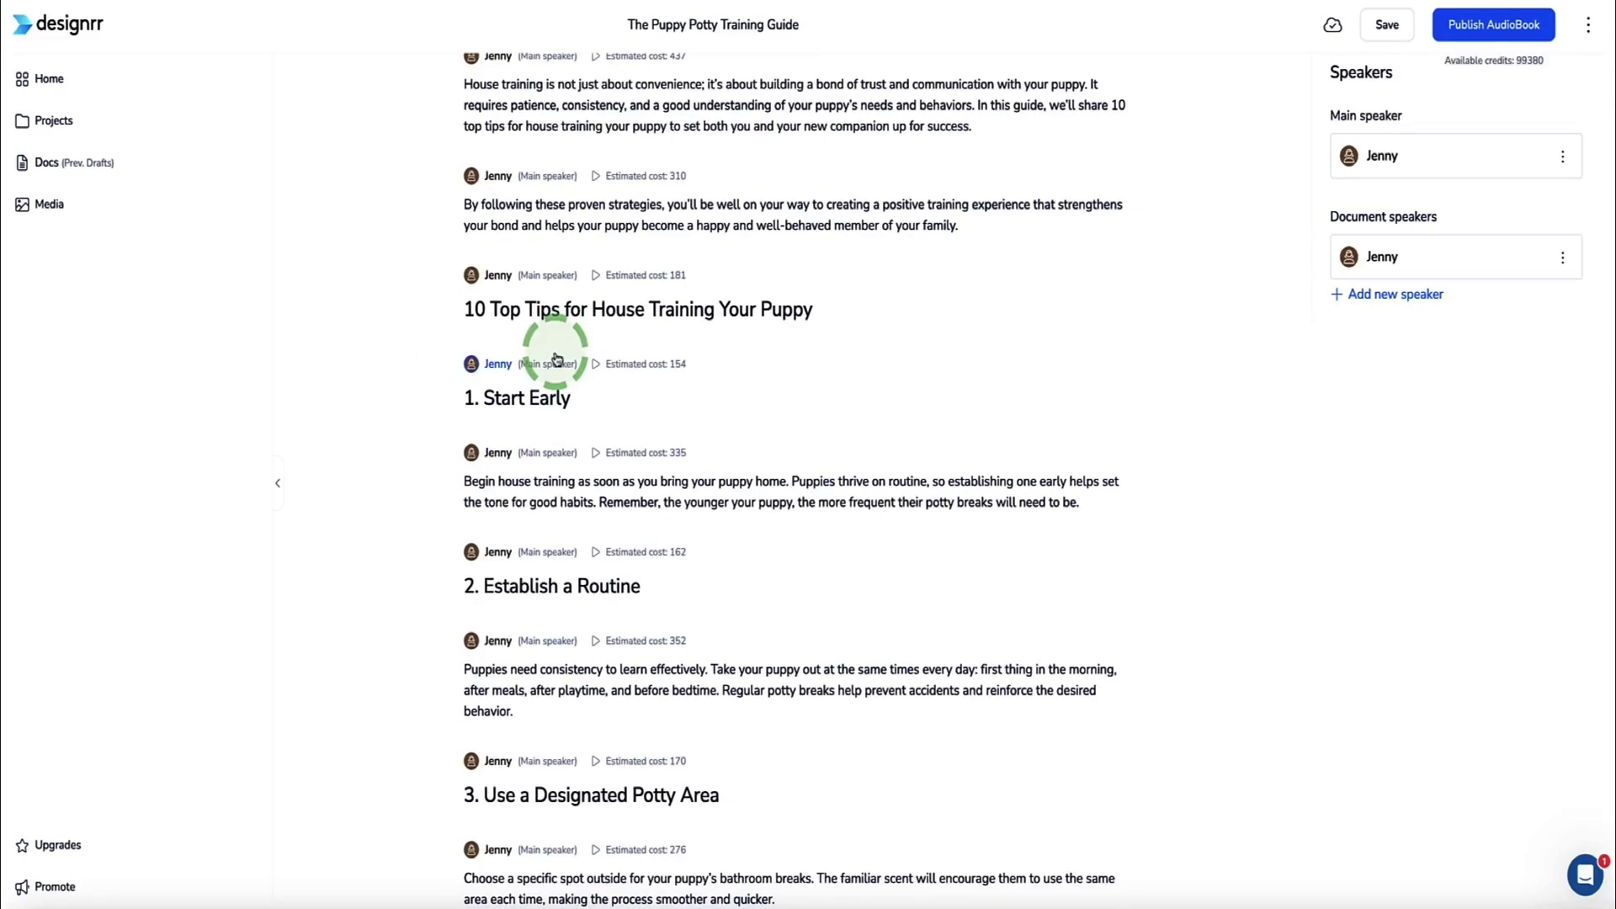
scroll(556, 360, "down", 5)
Play a paragraph's audio preview and scroll through the audiobook script
scroll(555, 358, "up", 10)
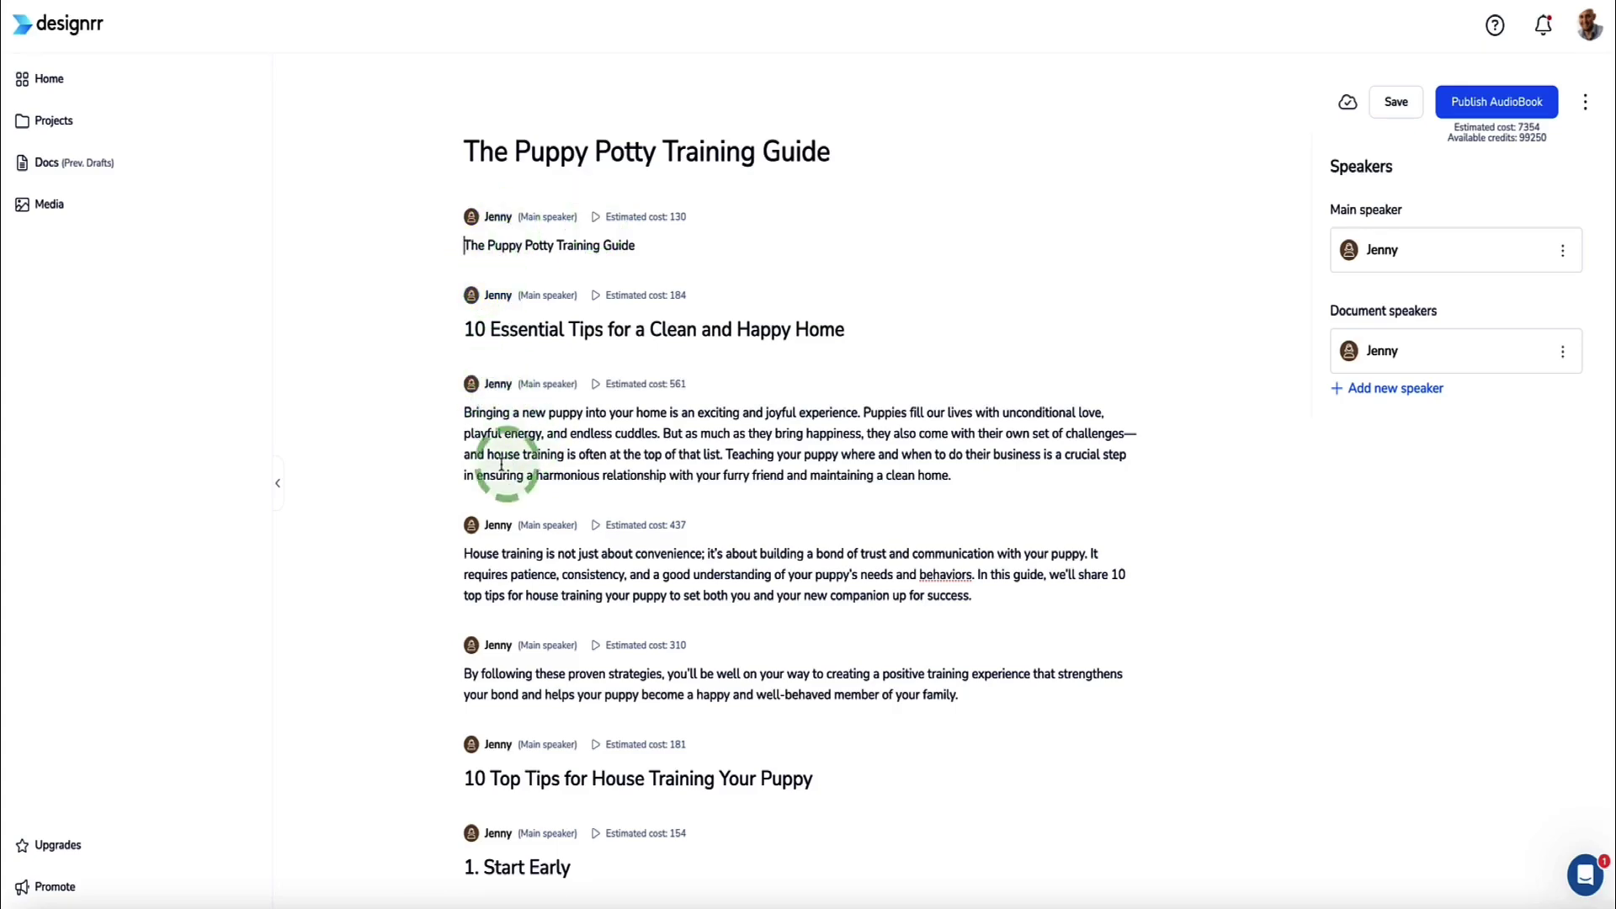
scroll(509, 459, "down", 2)
scroll(515, 476, "up", 2)
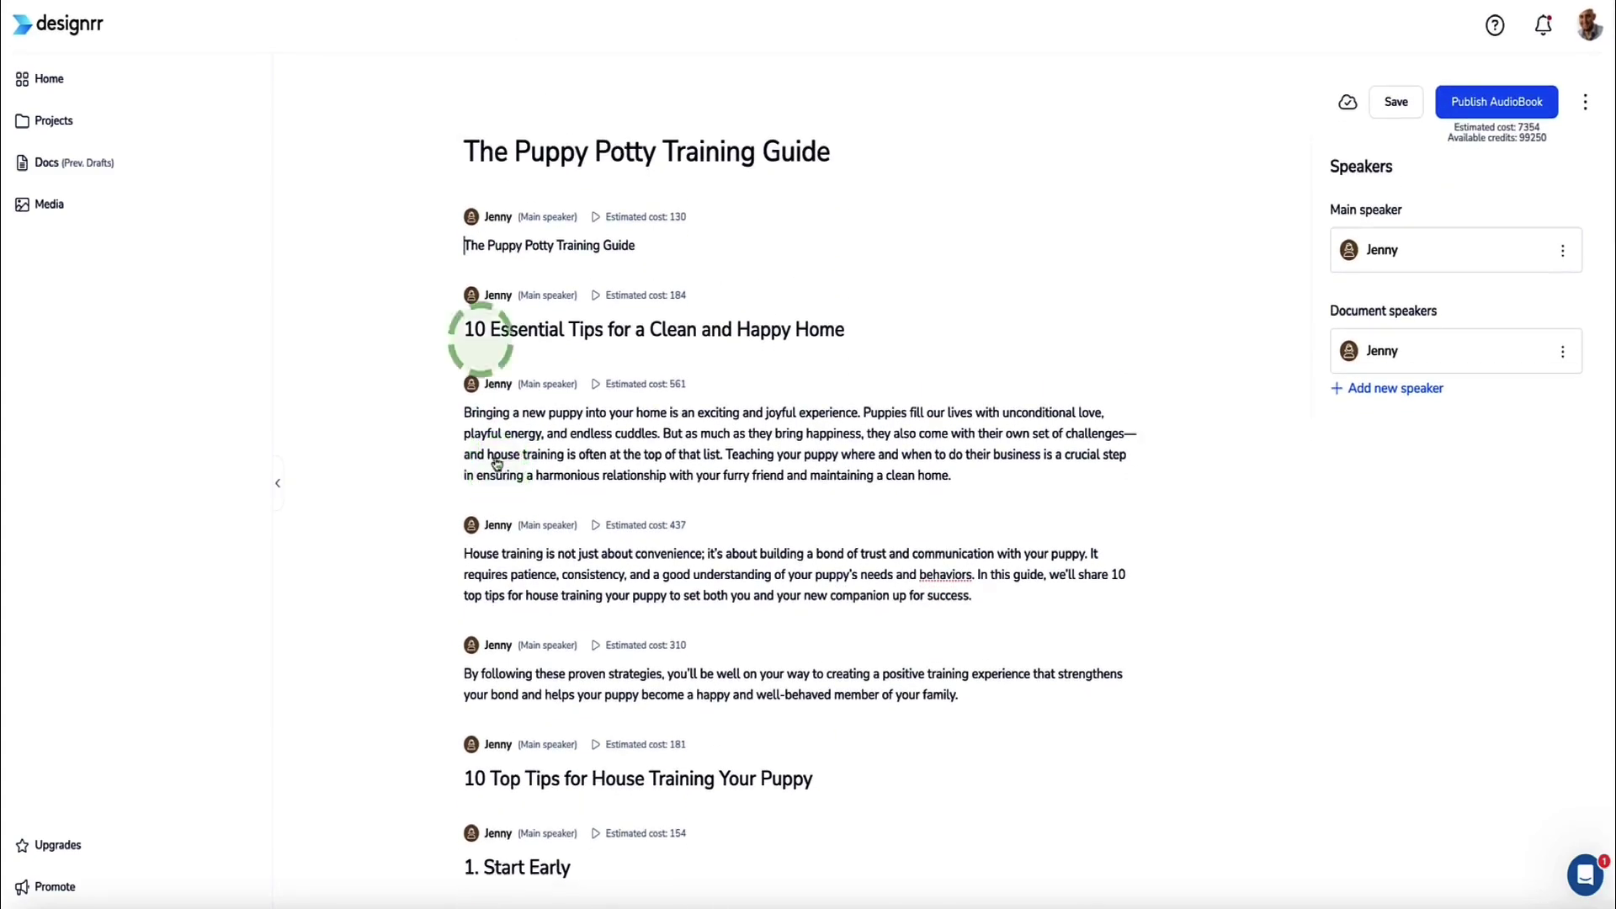
scroll(515, 383, "down", 5)
scroll(505, 379, "up", 5)
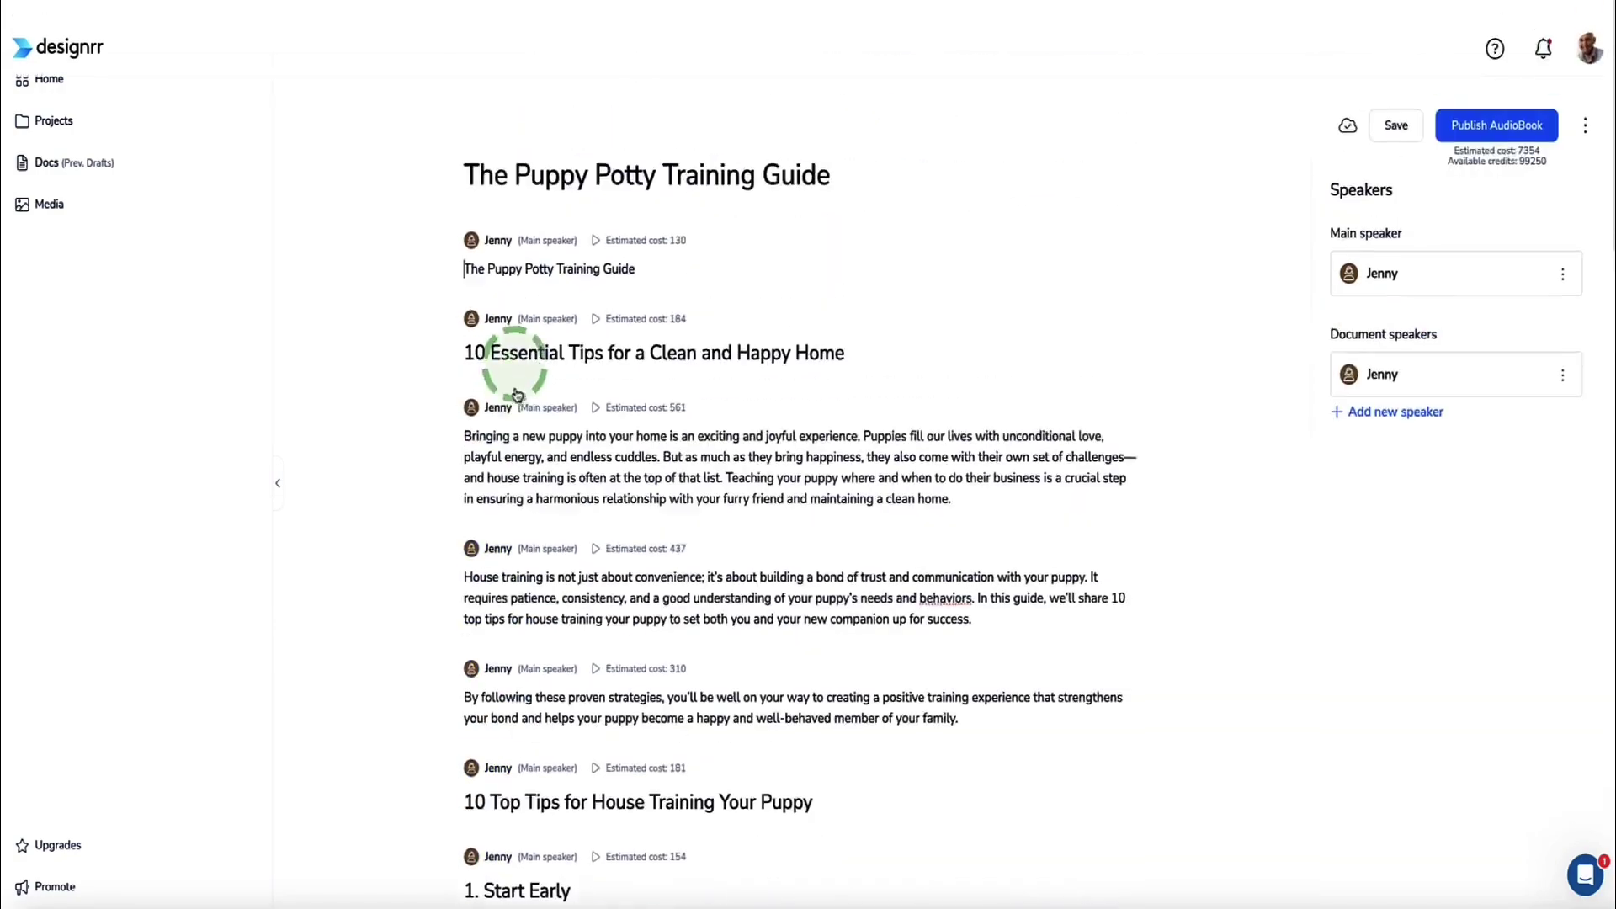
left_click(490, 221)
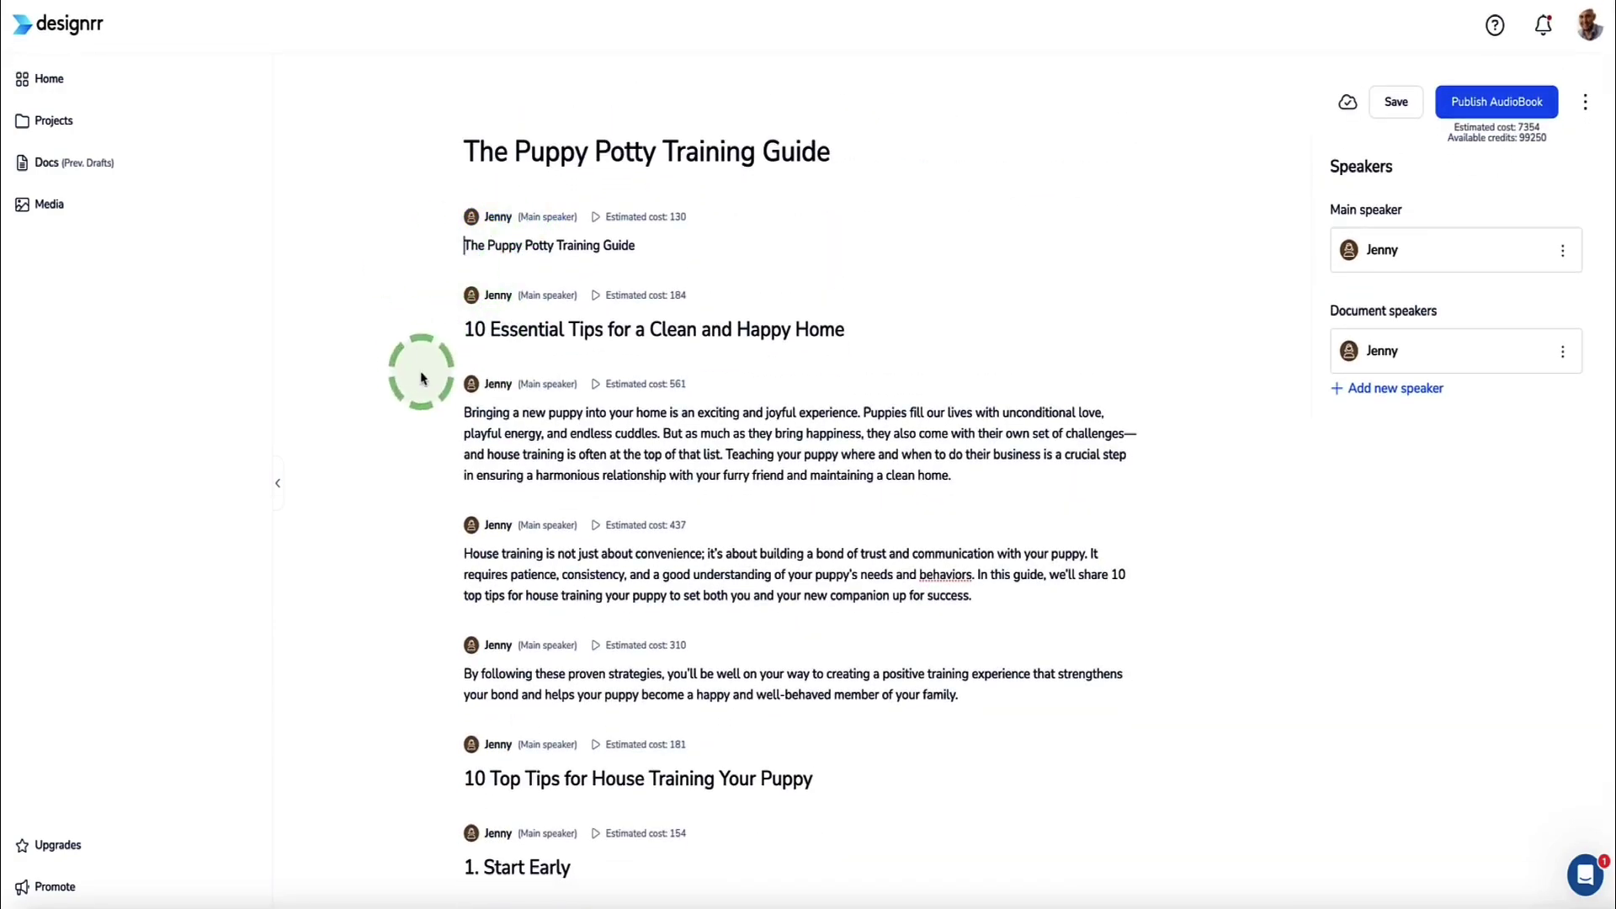
scroll(572, 619, "down", 7)
scroll(581, 615, "up", 8)
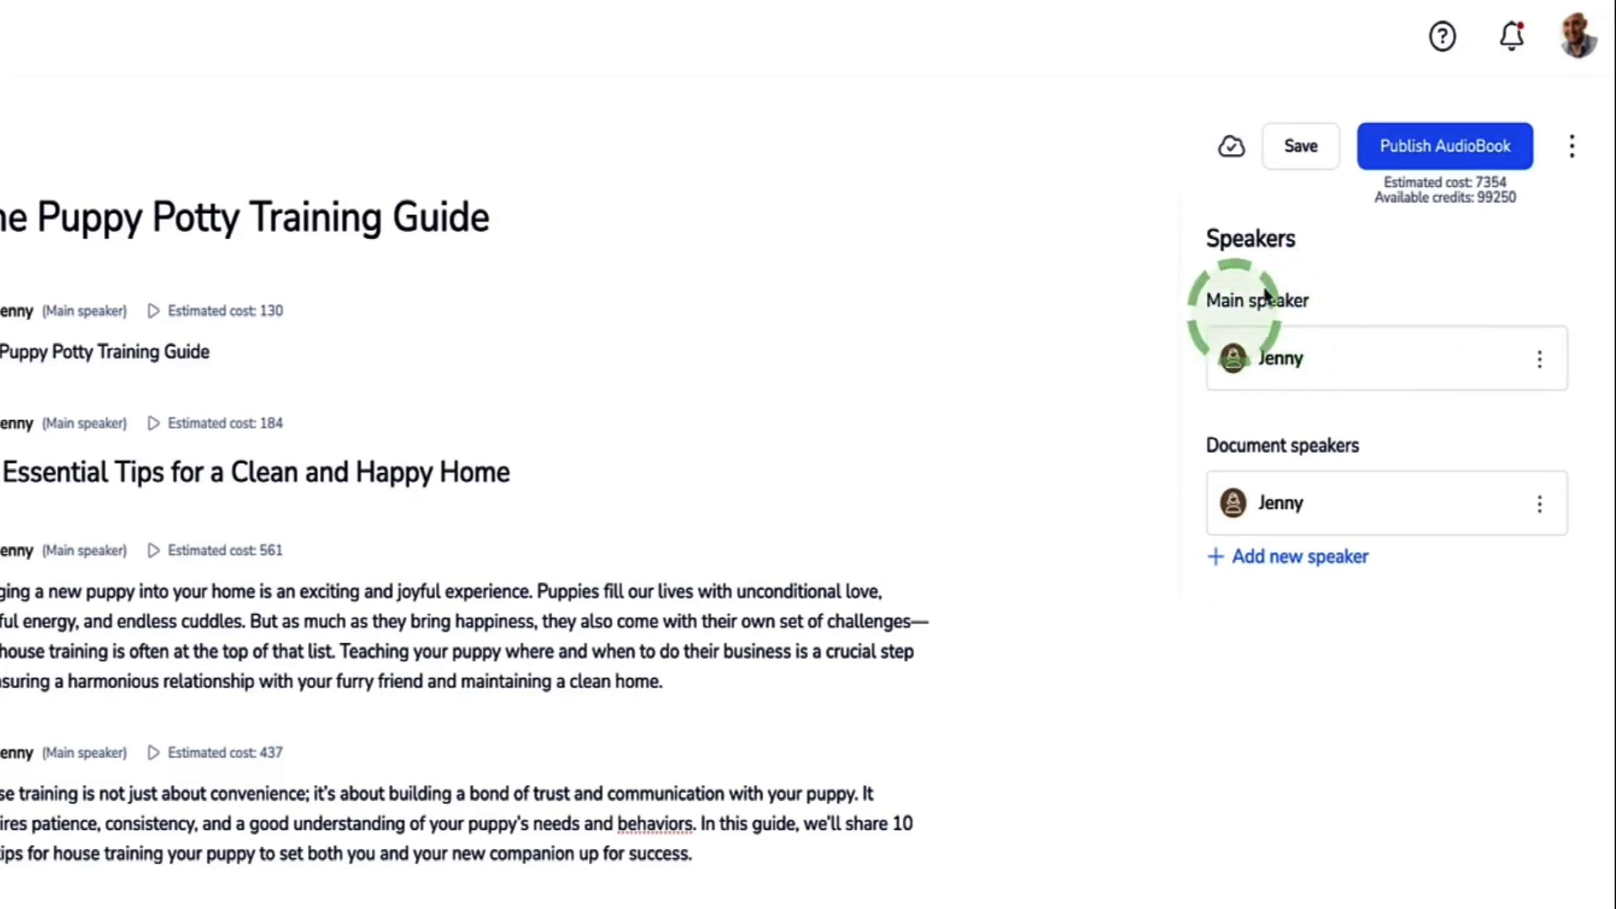
Give main speaker Jenny the Casual Newscast style, slower speed and pitch 4, and save
left_click(1543, 370)
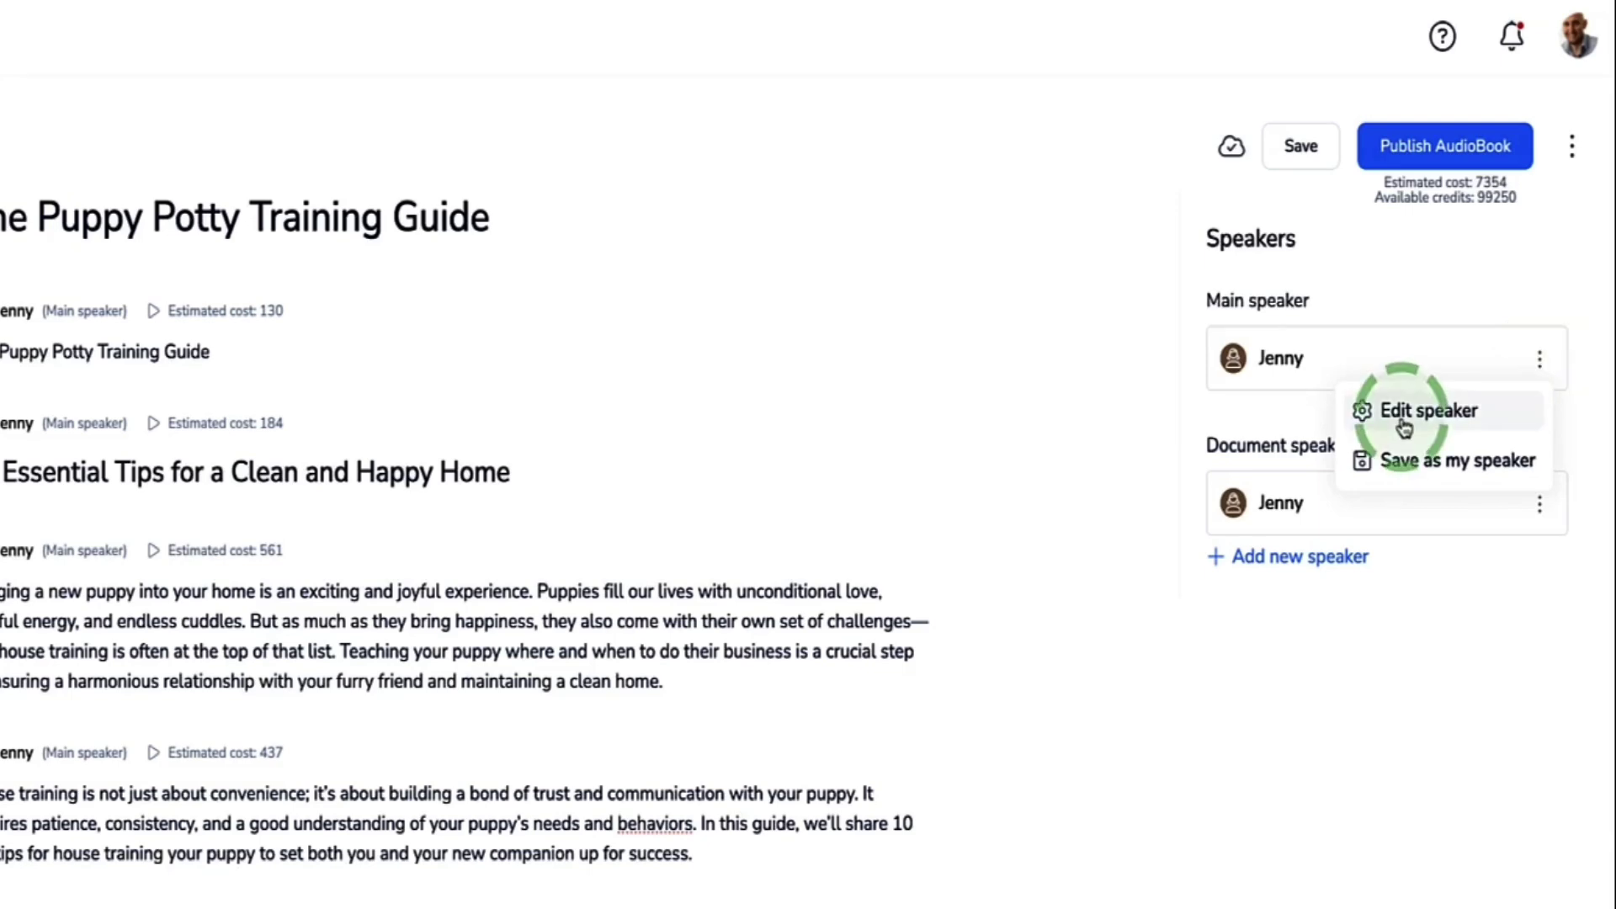
left_click(1346, 413)
mouse_move(1393, 690)
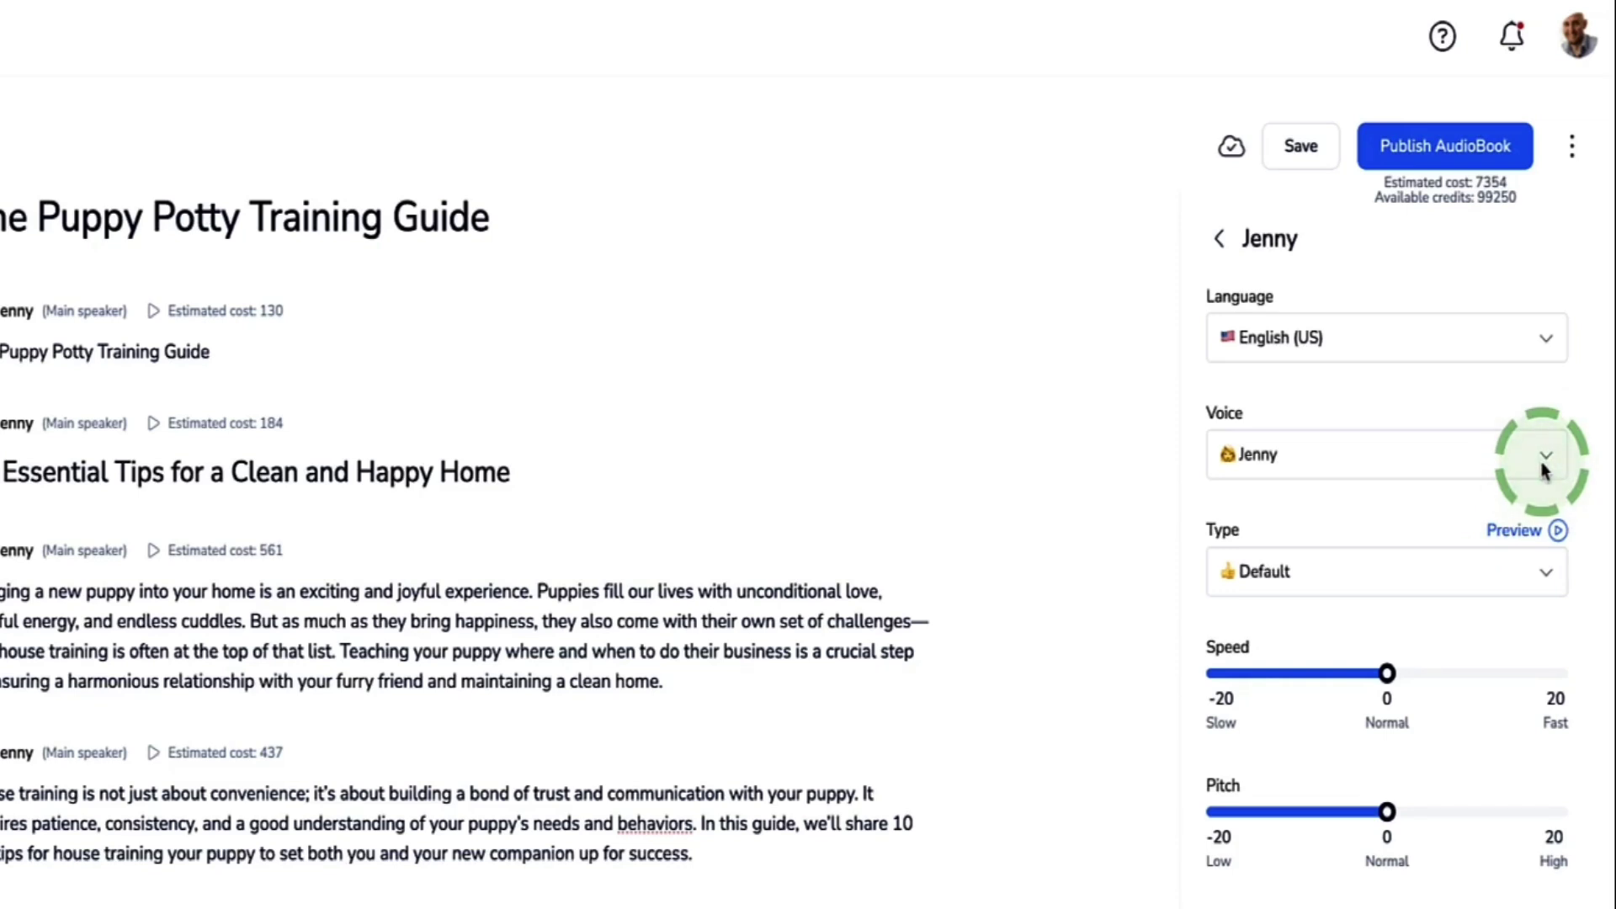
left_click(1546, 577)
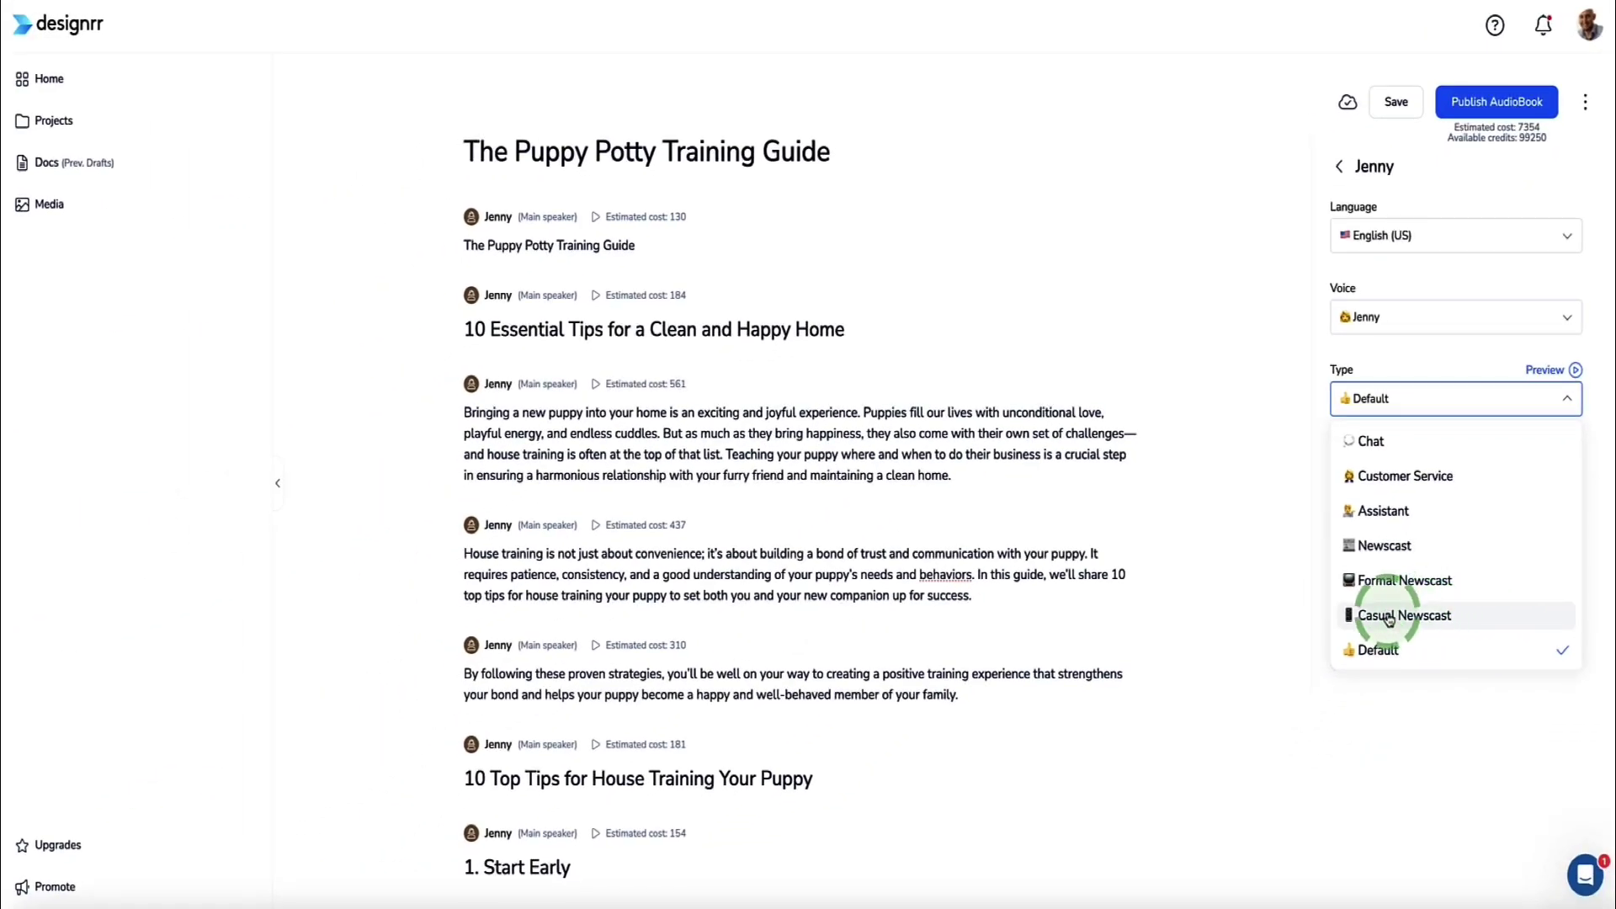
left_click(1389, 617)
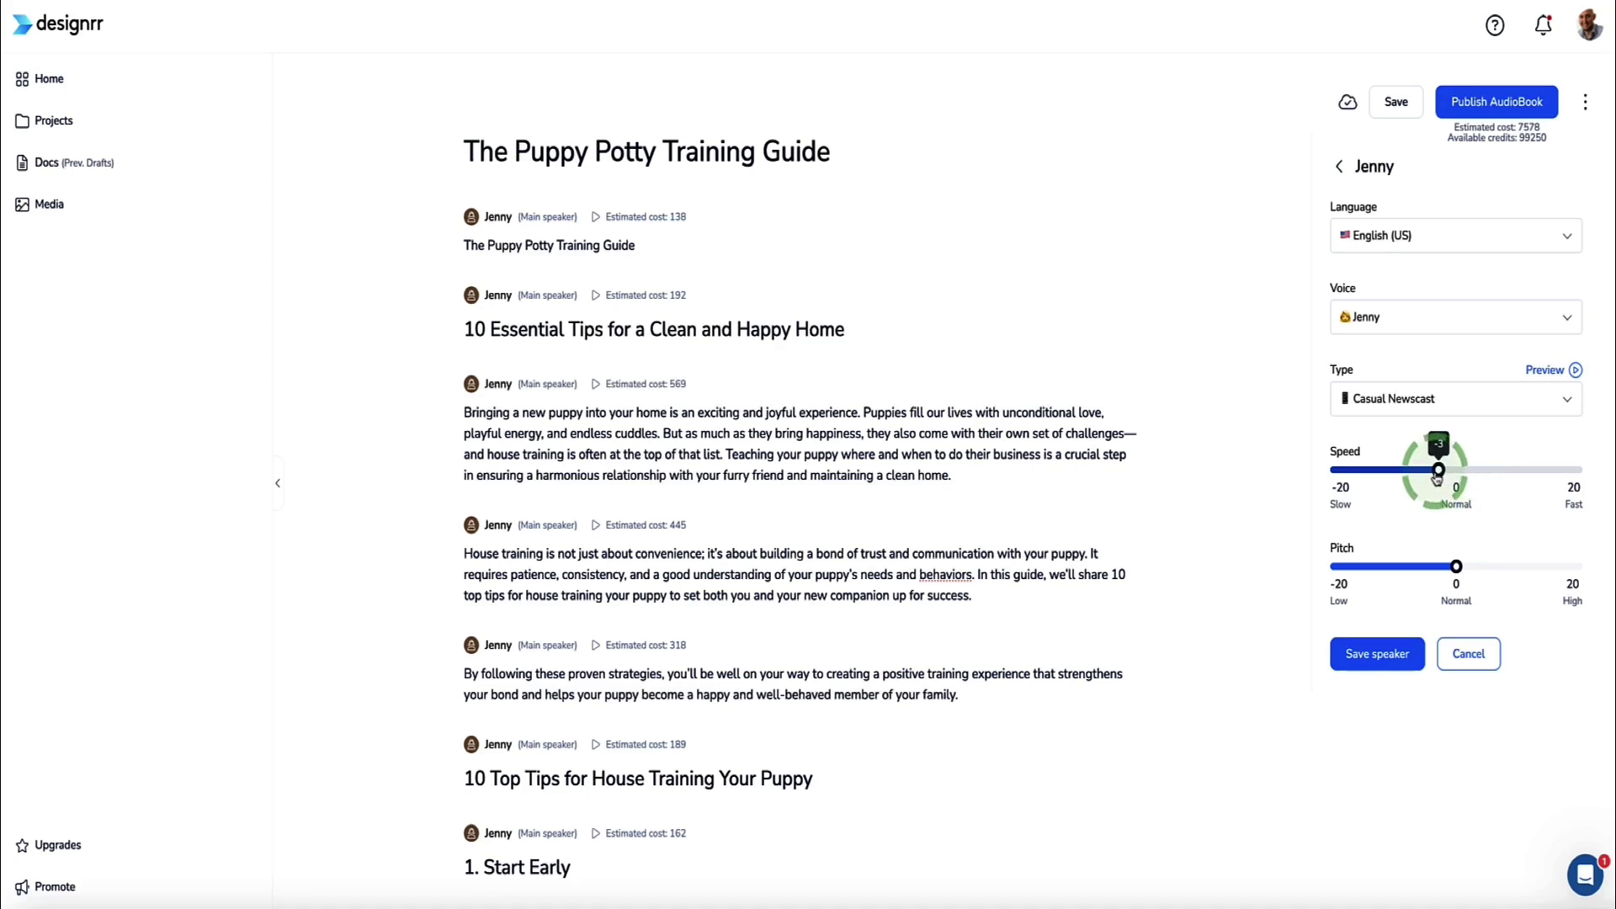
left_click_drag(1457, 567, 1507, 569)
left_click(1416, 665)
left_click(1402, 108)
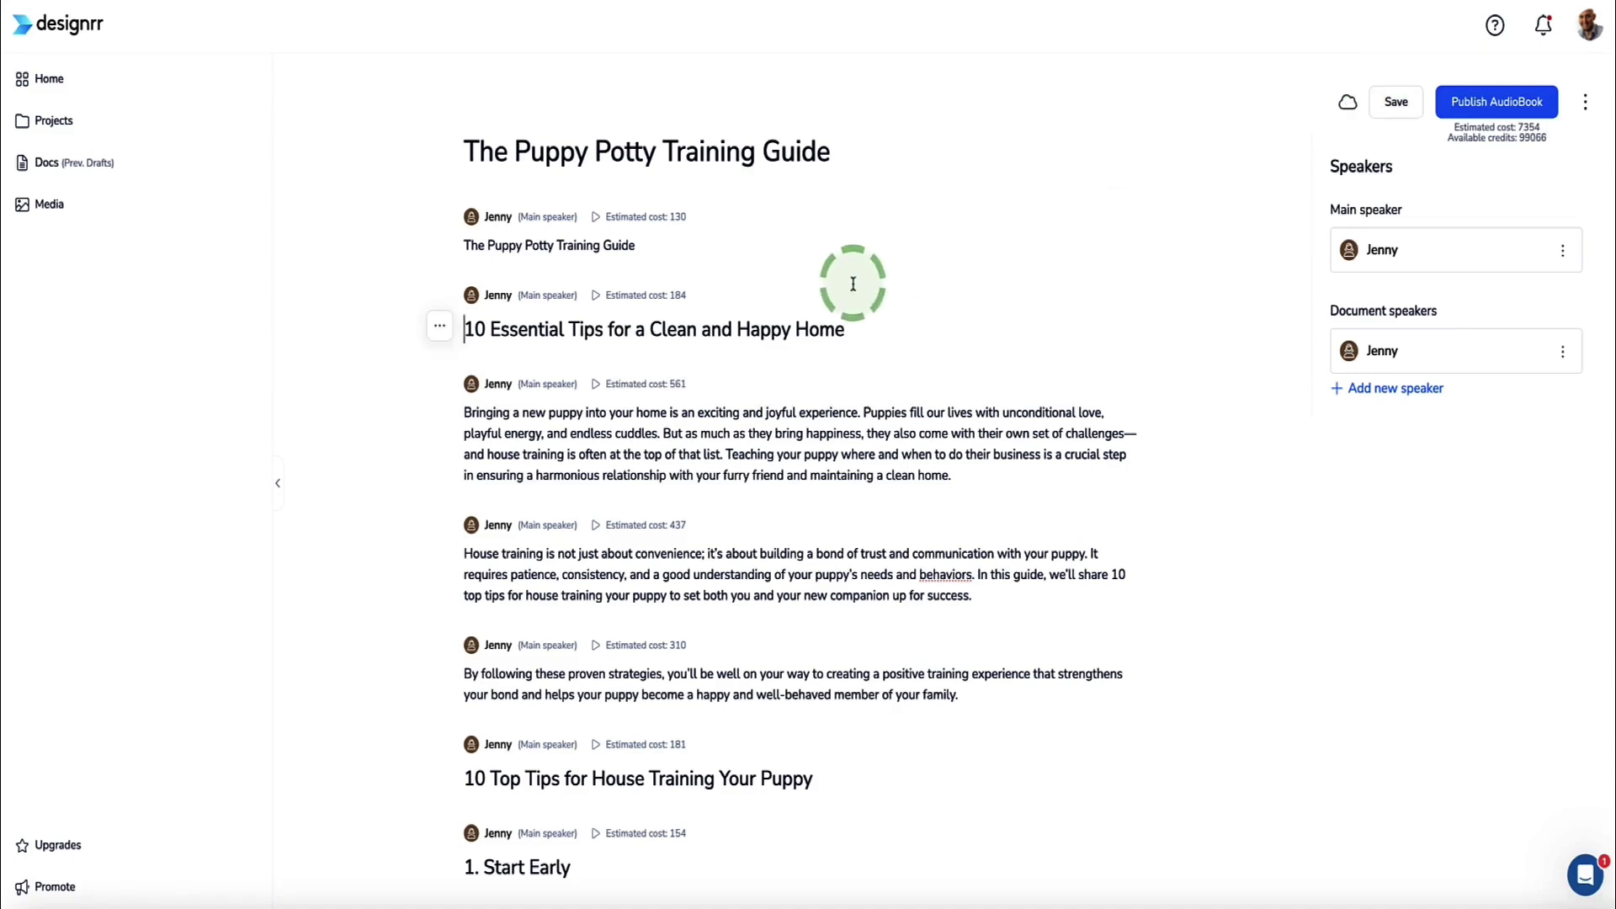
Stop the preview and begin a new speaker with English (UK) as its language
left_click(596, 295)
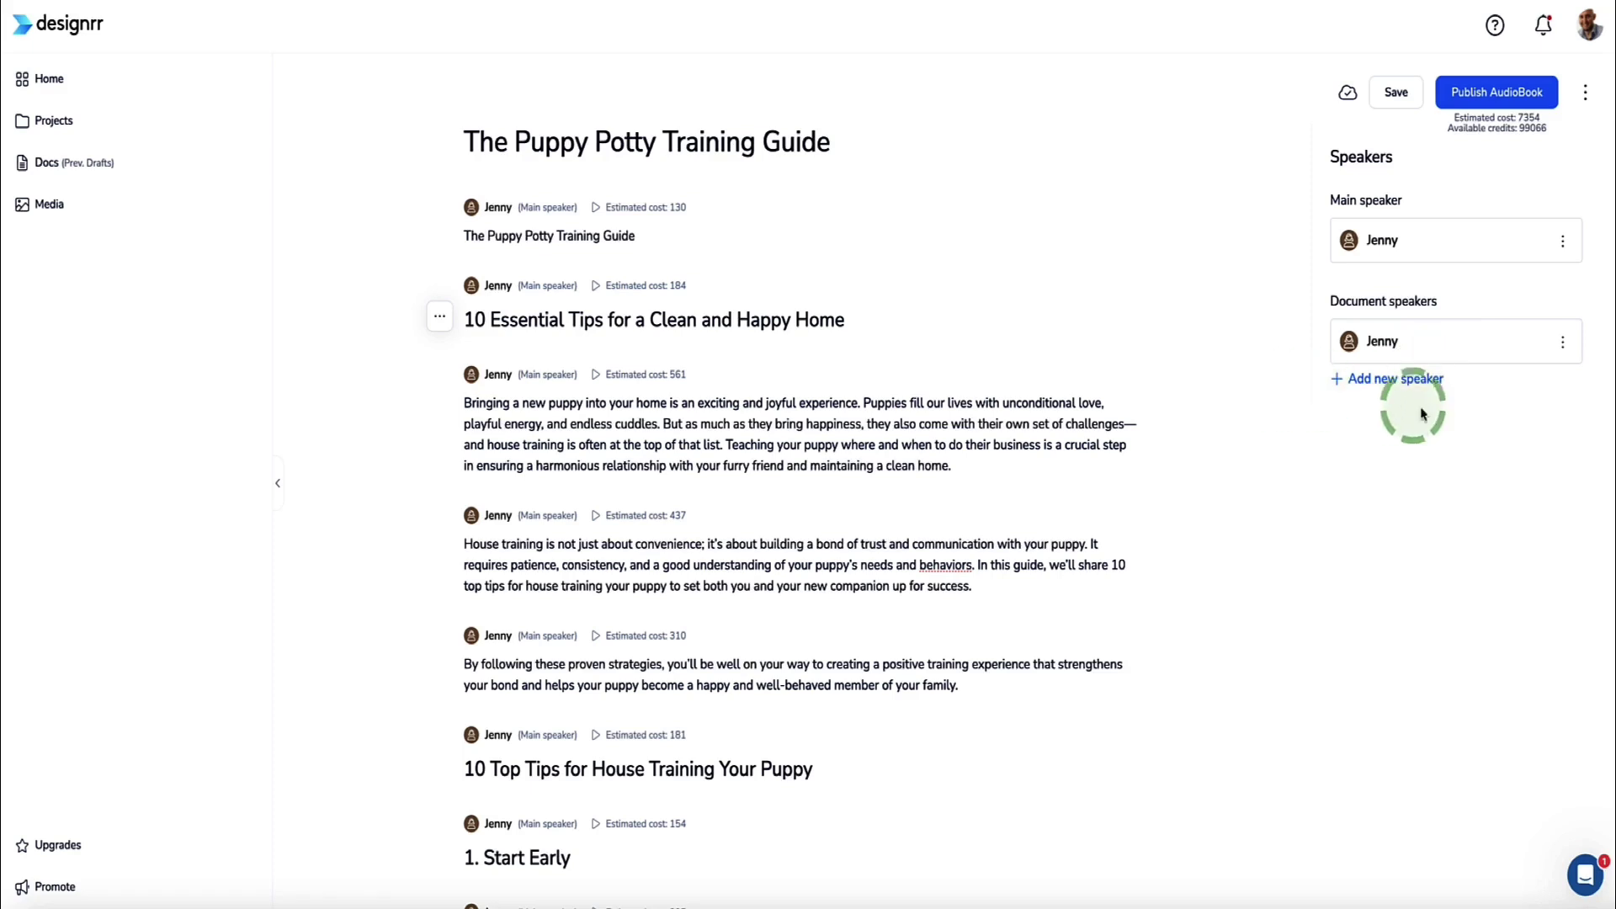
left_click(1394, 380)
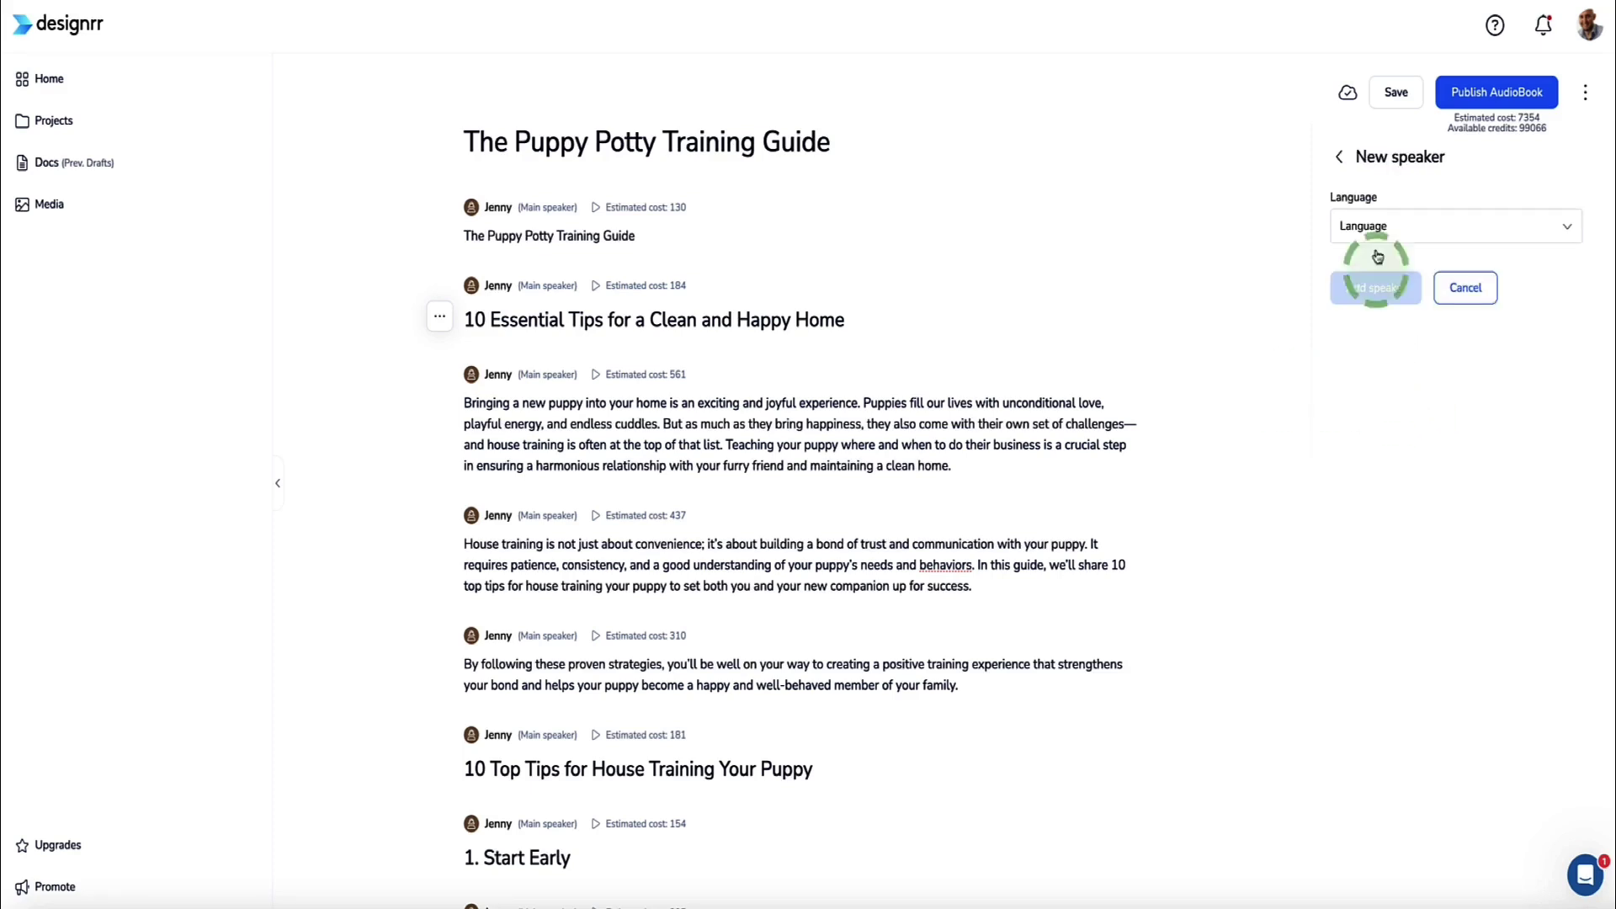
left_click(1569, 234)
scroll(1449, 379, "down", 5)
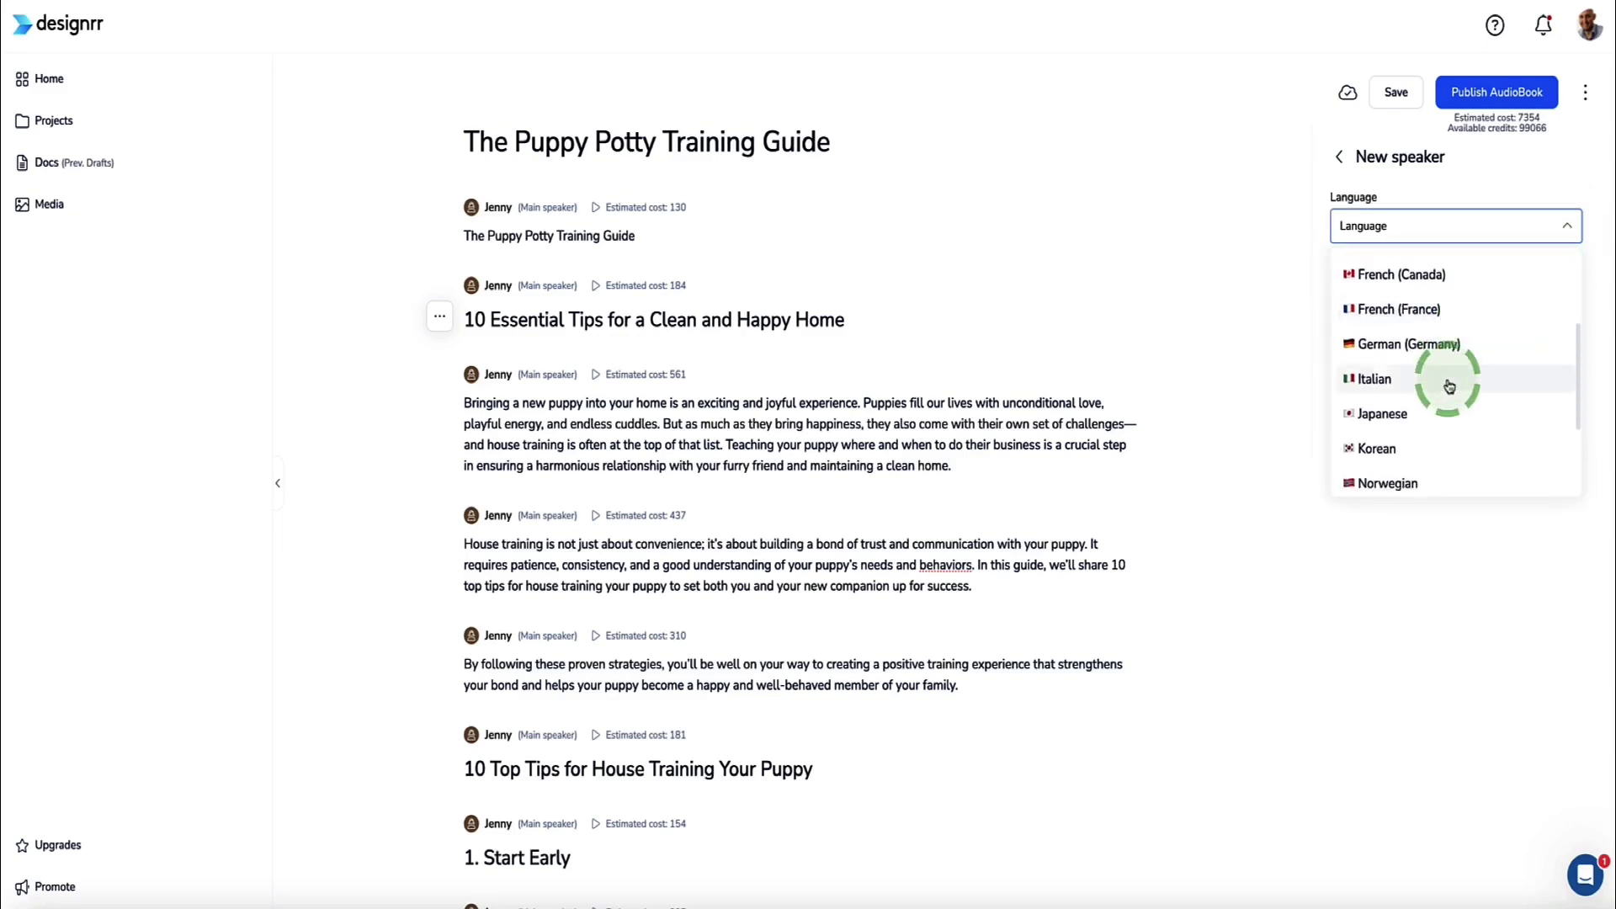
scroll(1450, 386, "up", 5)
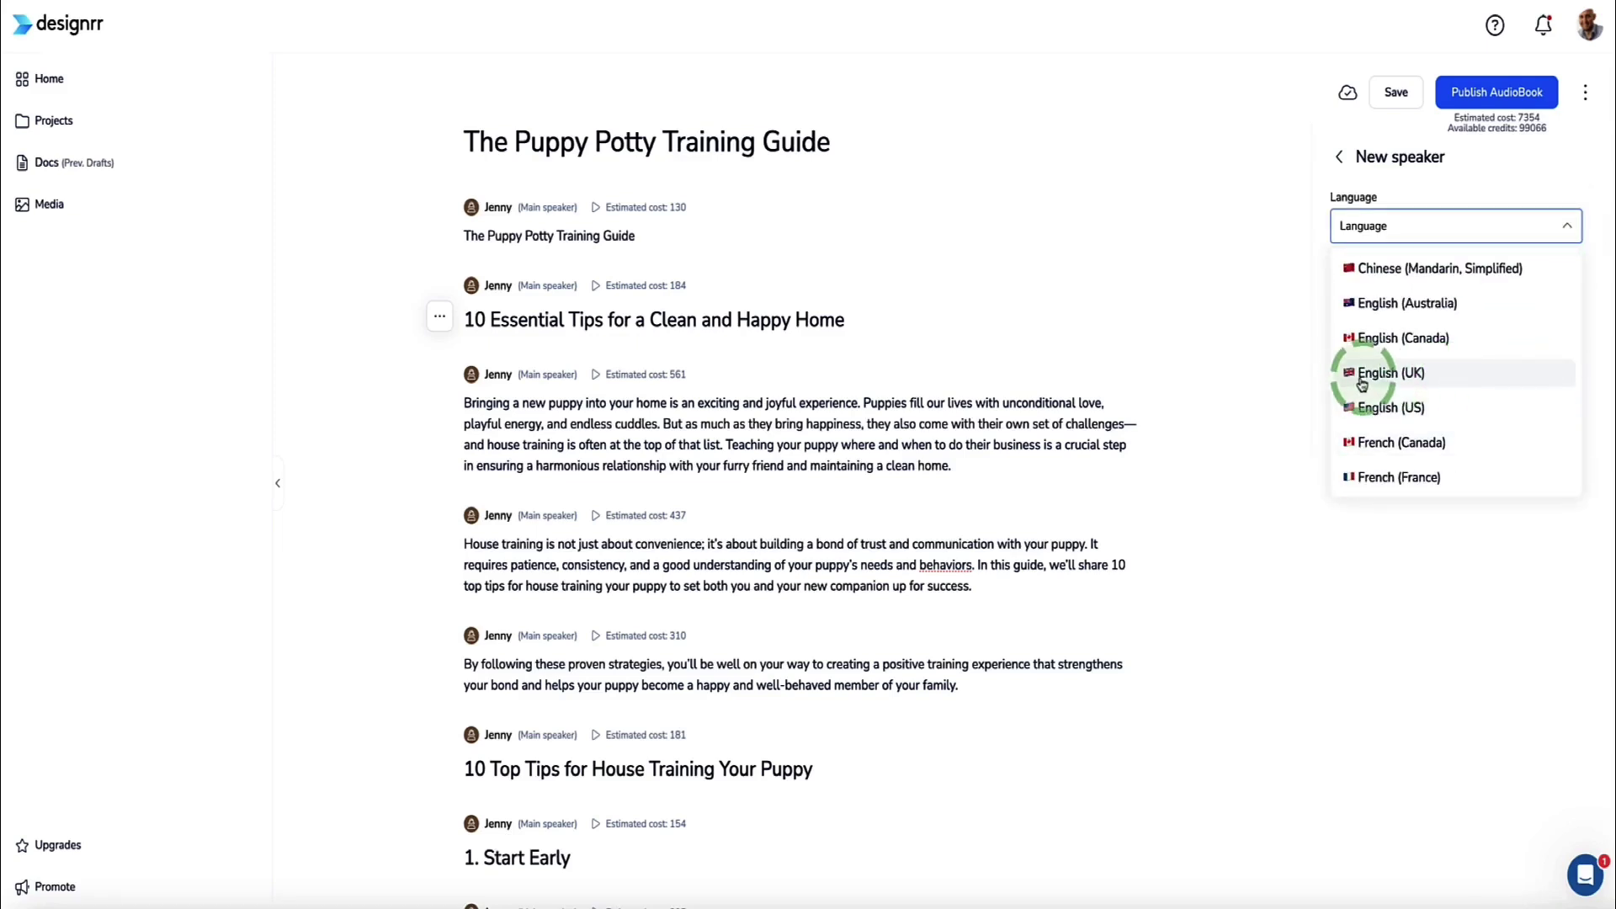
left_click(1429, 386)
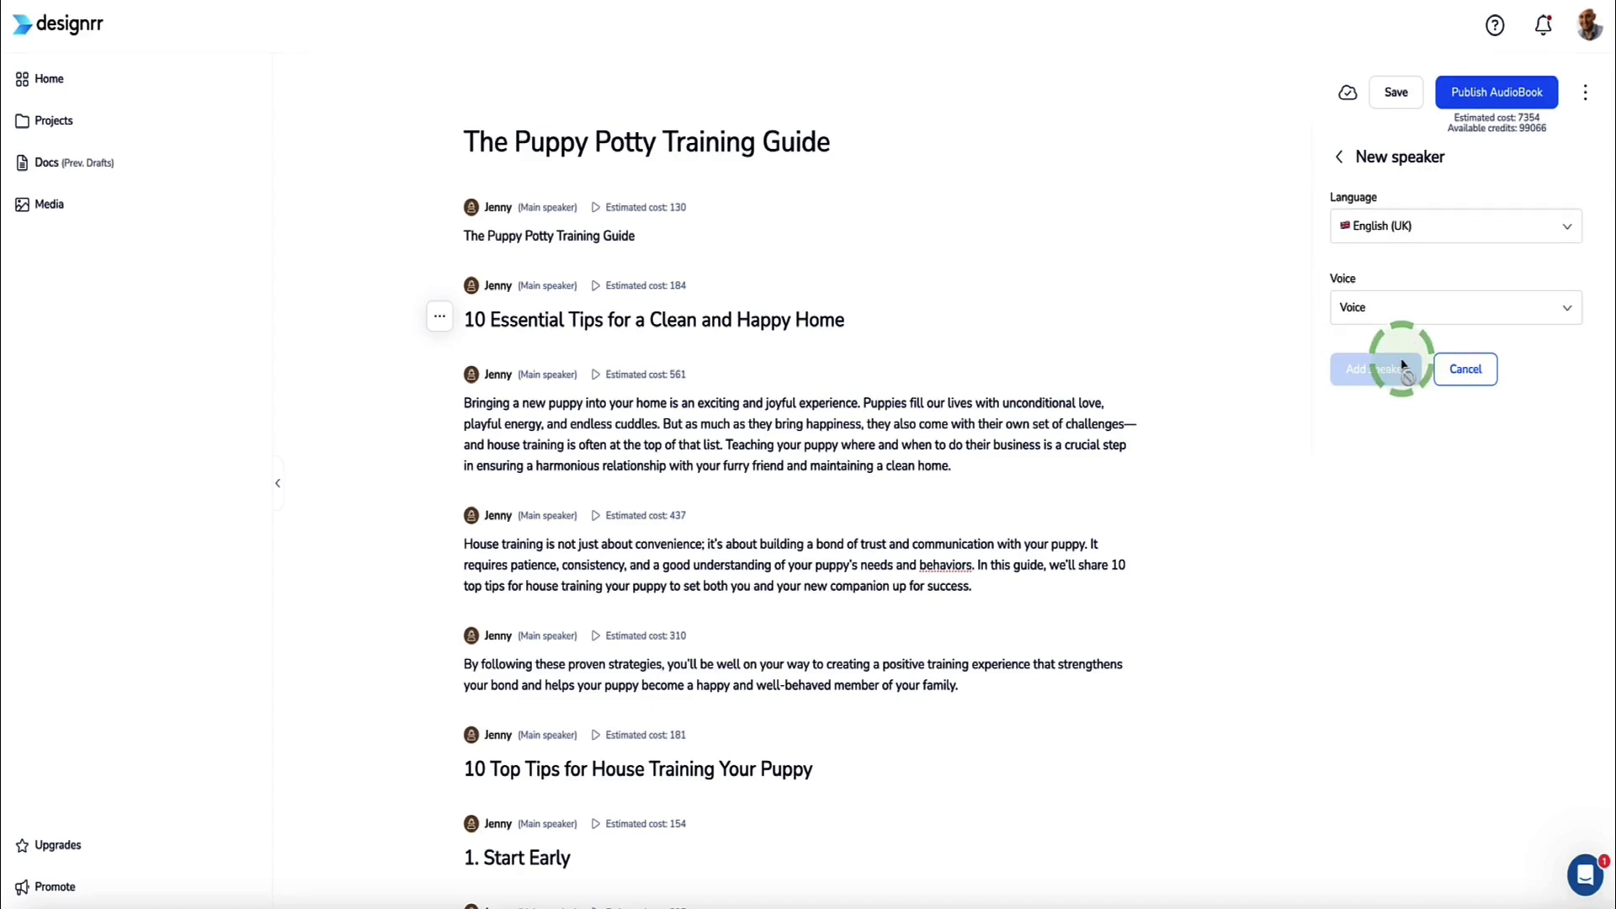
Choose the voice Mia, preview her sample, and add her as a speaker
left_click(1528, 320)
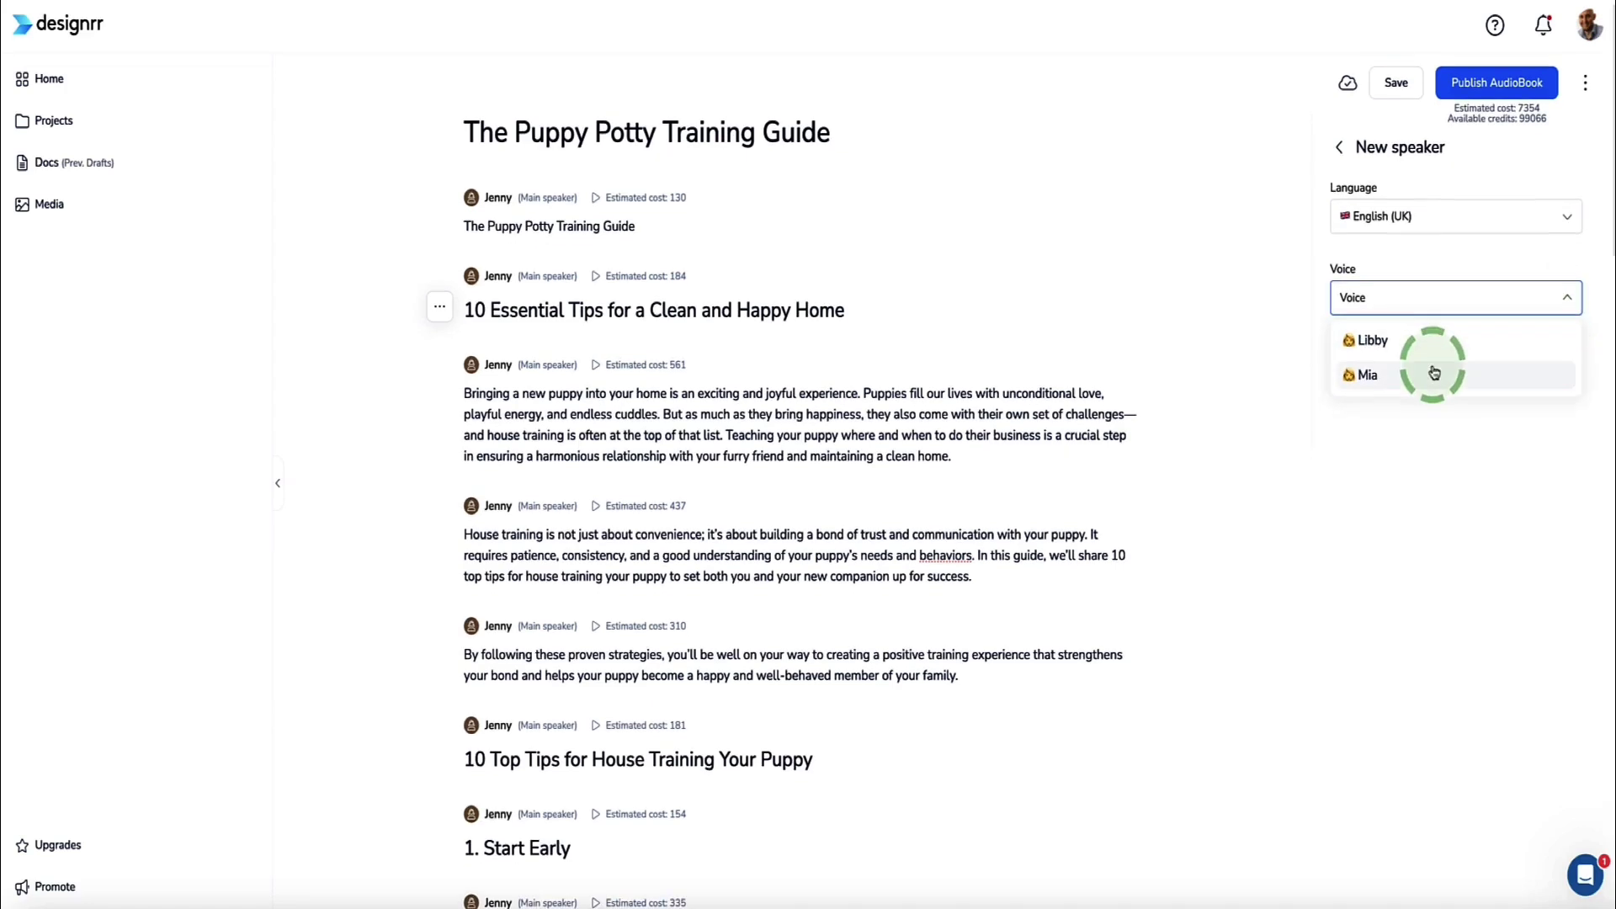
left_click(1376, 380)
left_click(1556, 373)
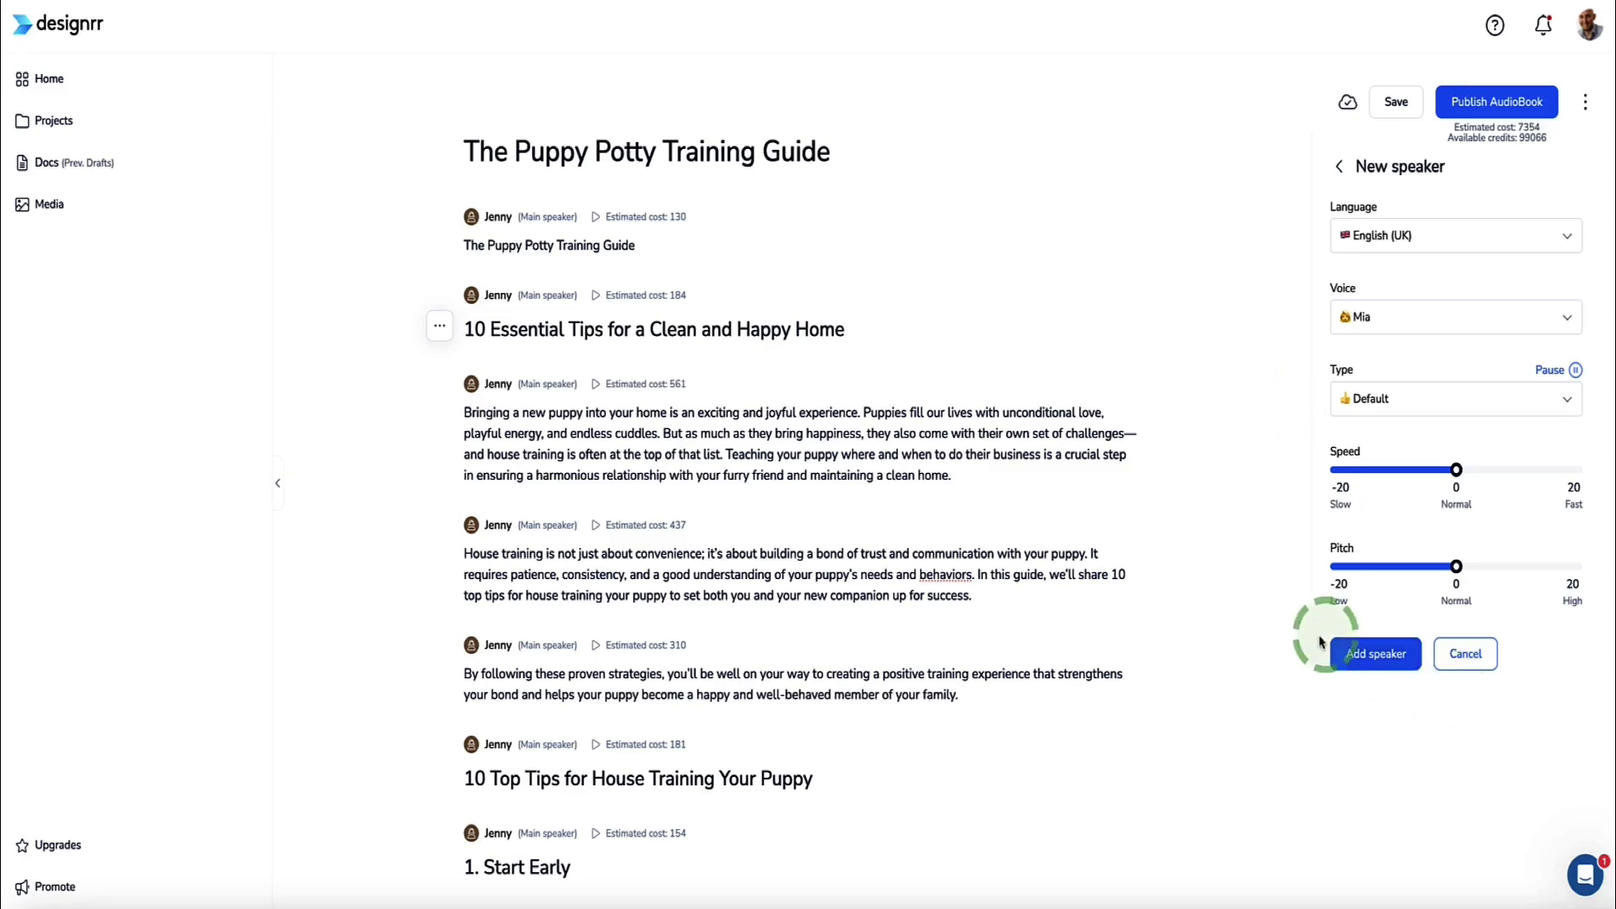
left_click(1371, 653)
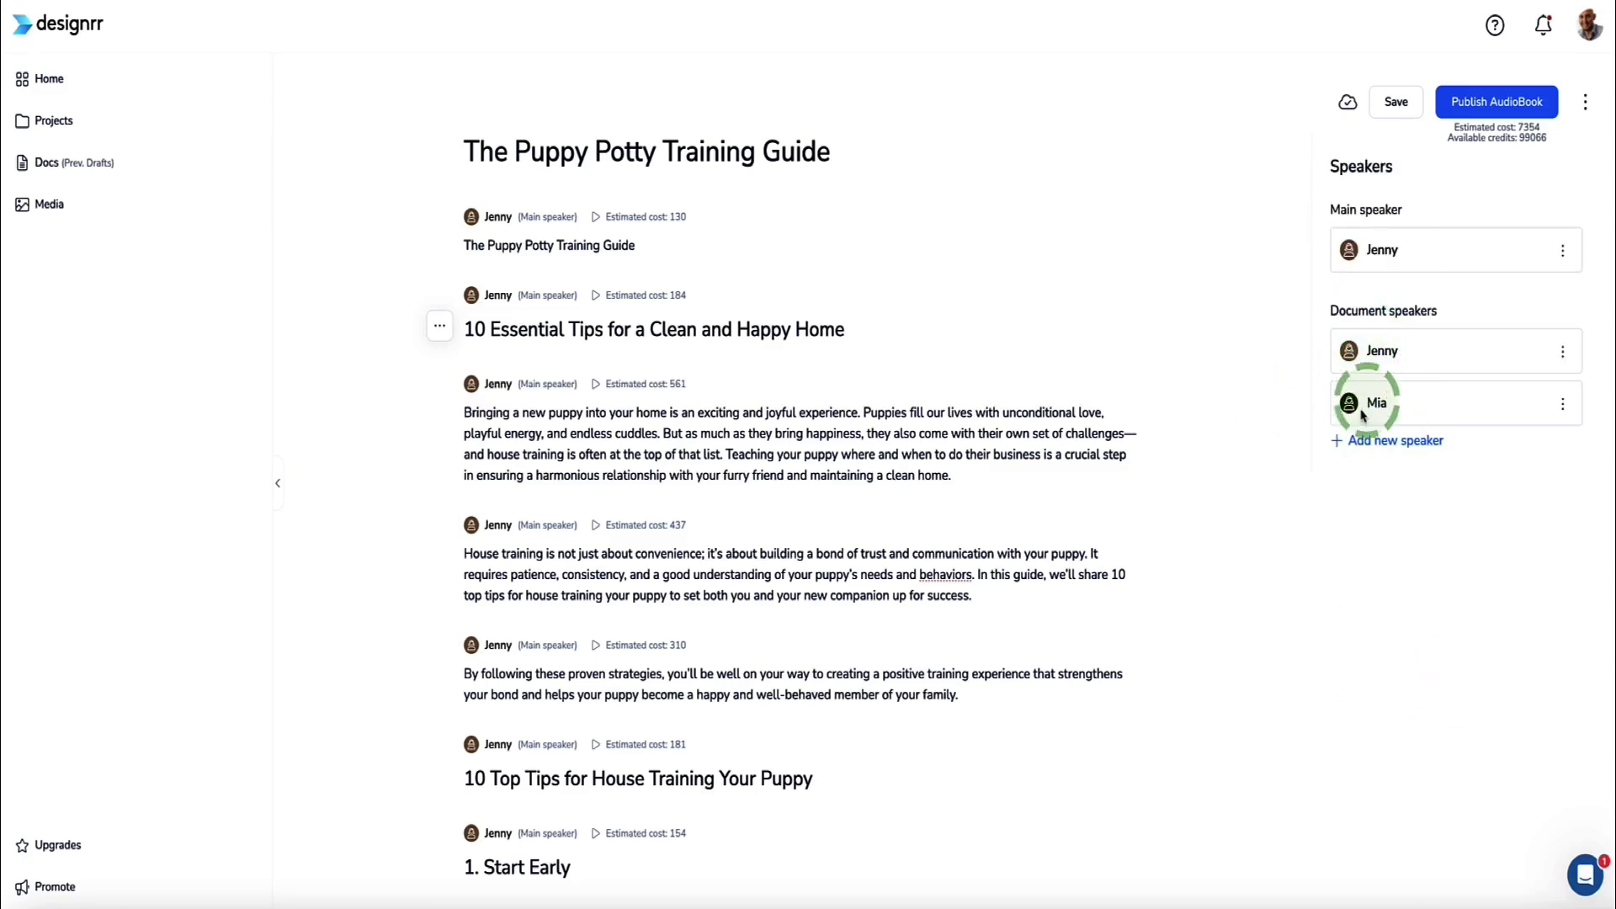